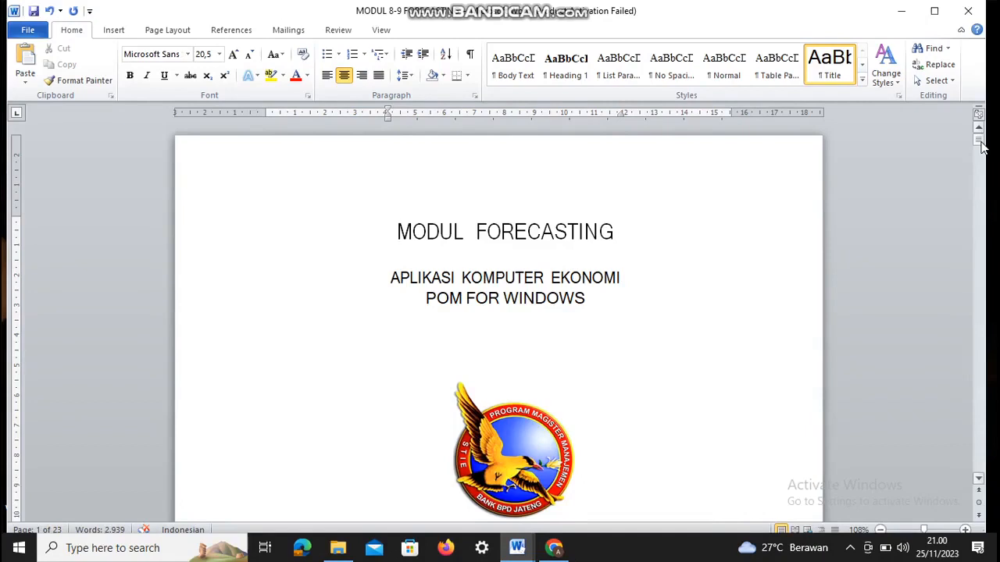
# Read through the forecasting module from the cover, past the Forecasting definition and time series sections, to the 9.3 Soal Latihan exercises.
pyautogui.click(981, 143)
pyautogui.moveTo(980, 143); pyautogui.dragTo(994, 234)
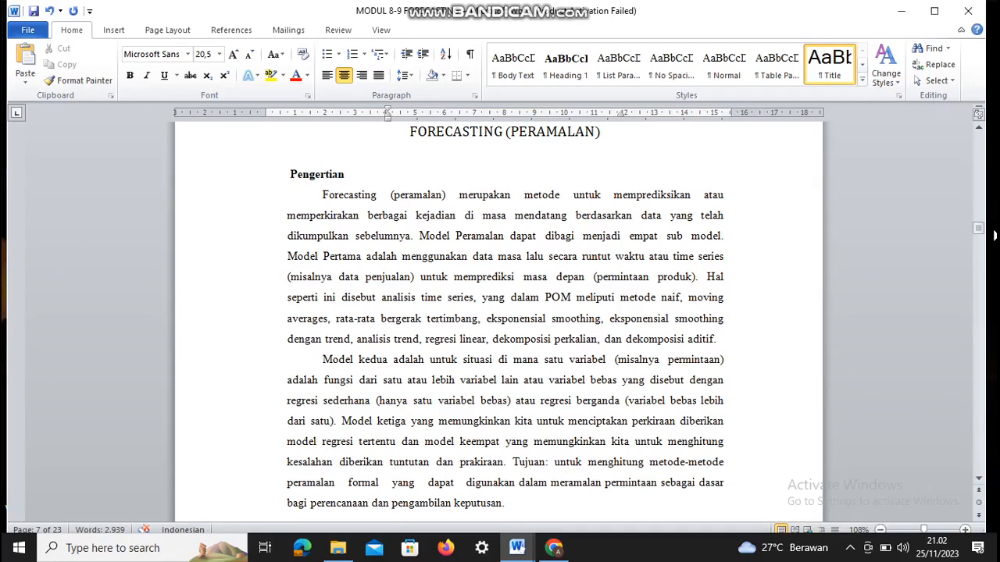
pyautogui.click(978, 230)
pyautogui.moveTo(981, 233); pyautogui.dragTo(981, 239)
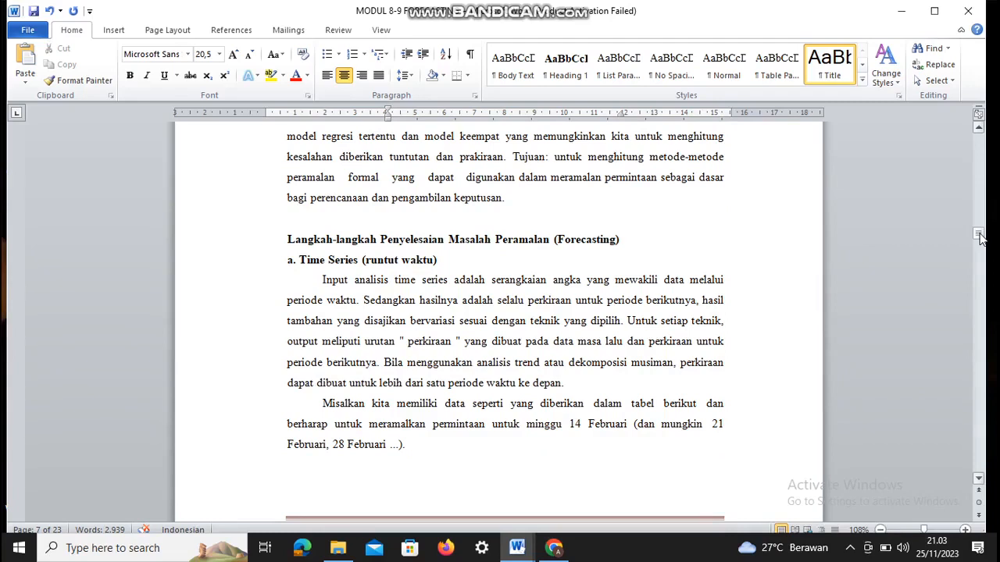
pyautogui.moveTo(980, 236); pyautogui.dragTo(982, 242)
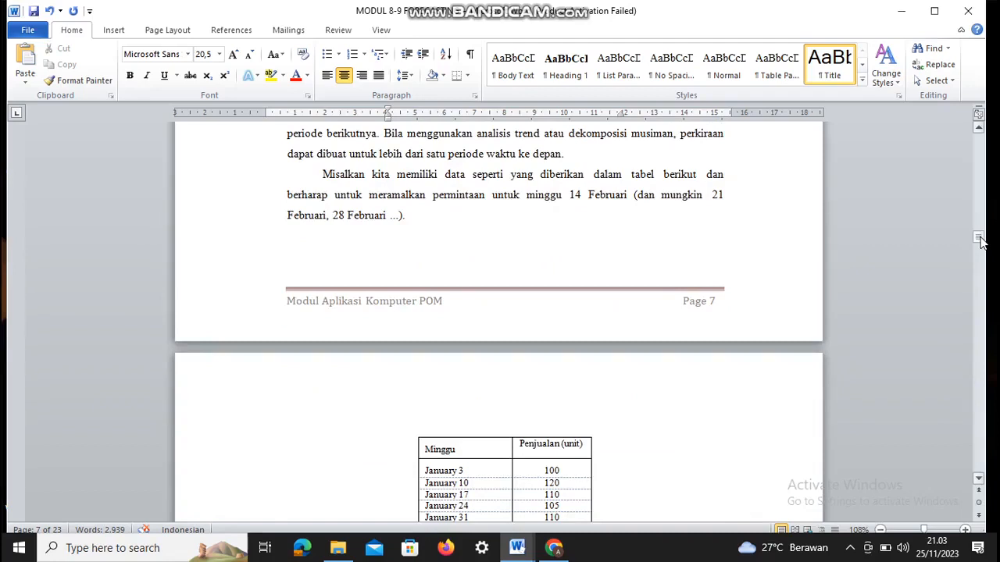
pyautogui.moveTo(981, 242); pyautogui.dragTo(985, 251)
pyautogui.moveTo(986, 252); pyautogui.dragTo(986, 310)
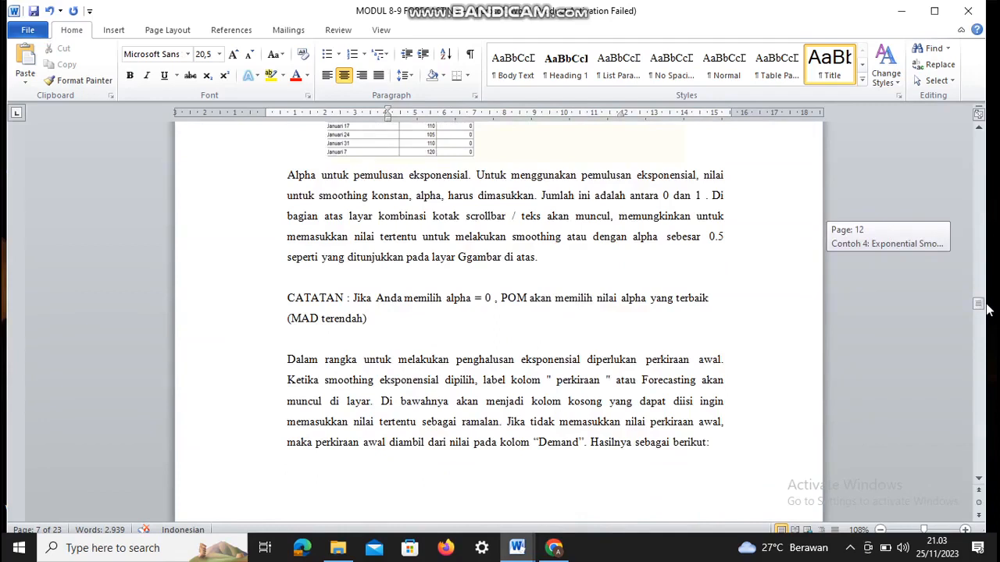
pyautogui.moveTo(987, 310); pyautogui.dragTo(991, 436)
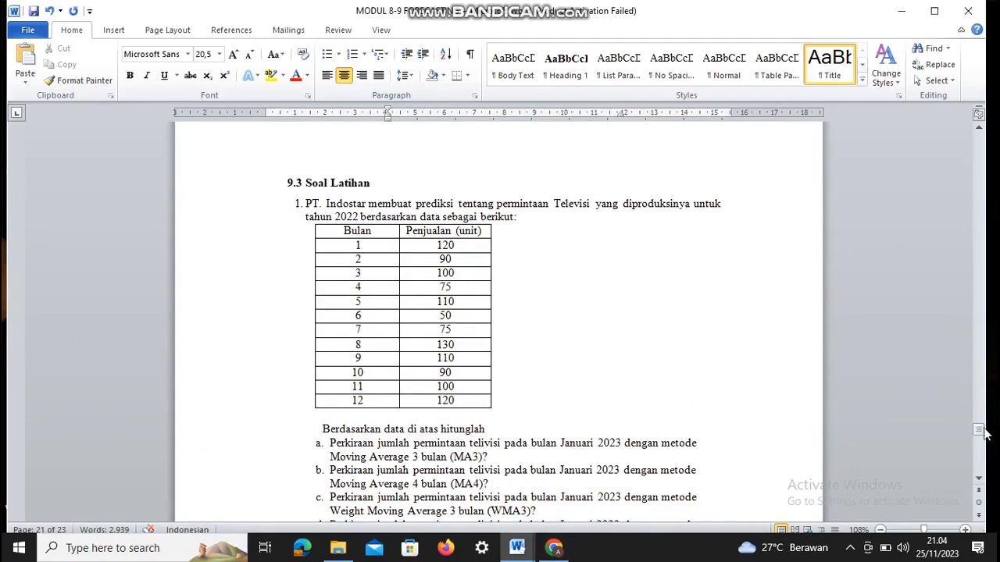
pyautogui.moveTo(982, 434); pyautogui.dragTo(983, 434)
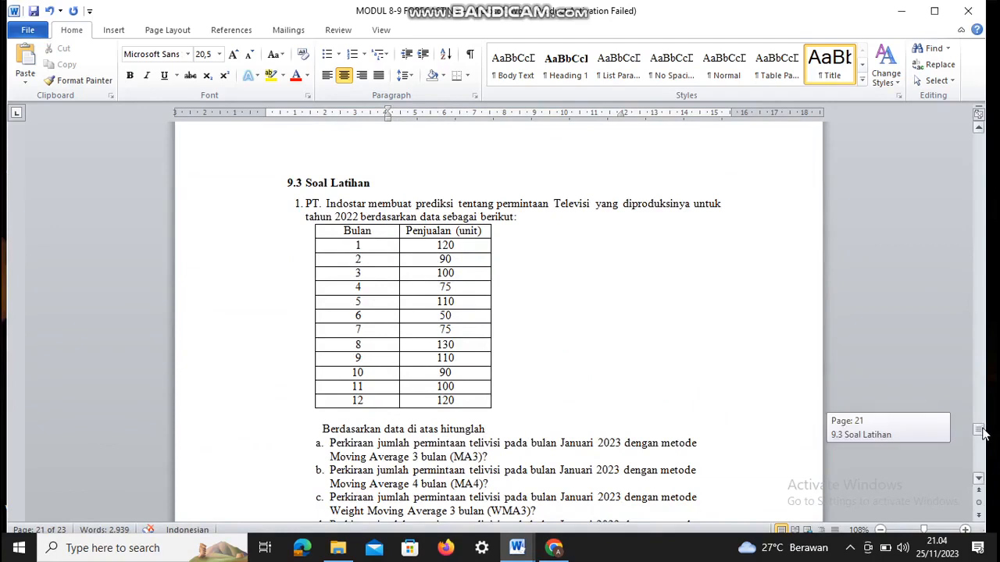
pyautogui.moveTo(982, 435); pyautogui.dragTo(983, 434)
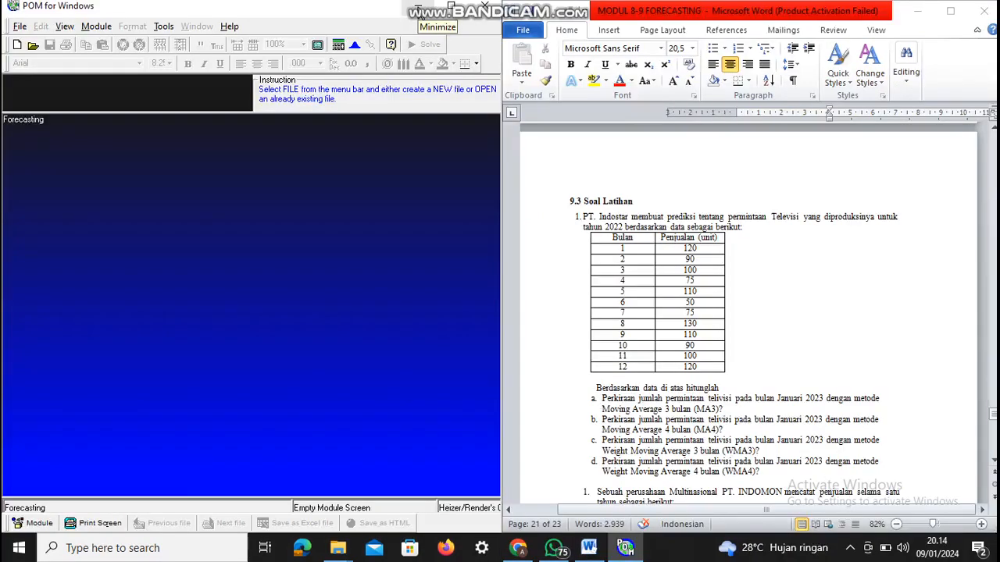
# Select the Forecasting module in POM for Windows and start a new Time Series Analysis data set.
pyautogui.click(93, 26)
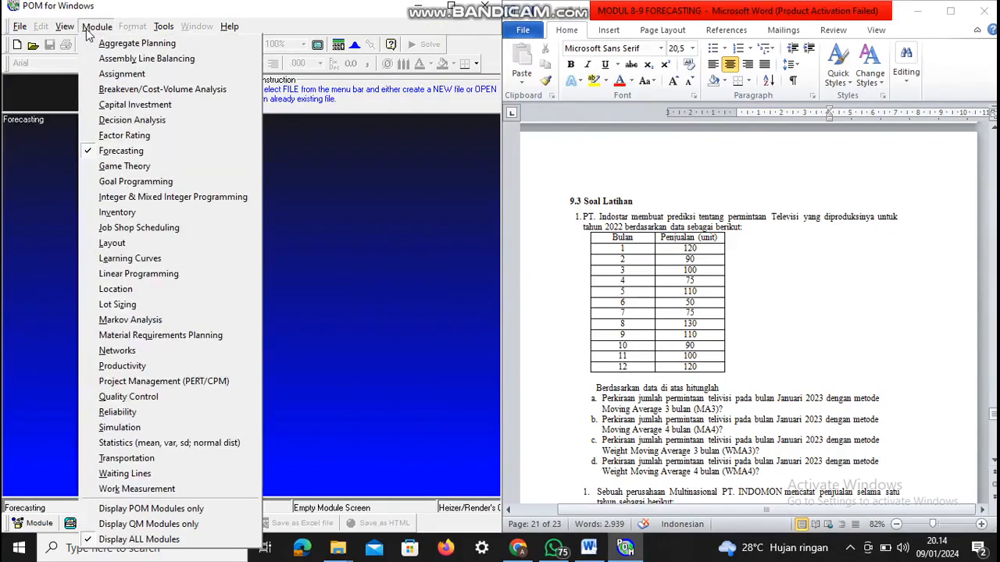
pyautogui.click(120, 151)
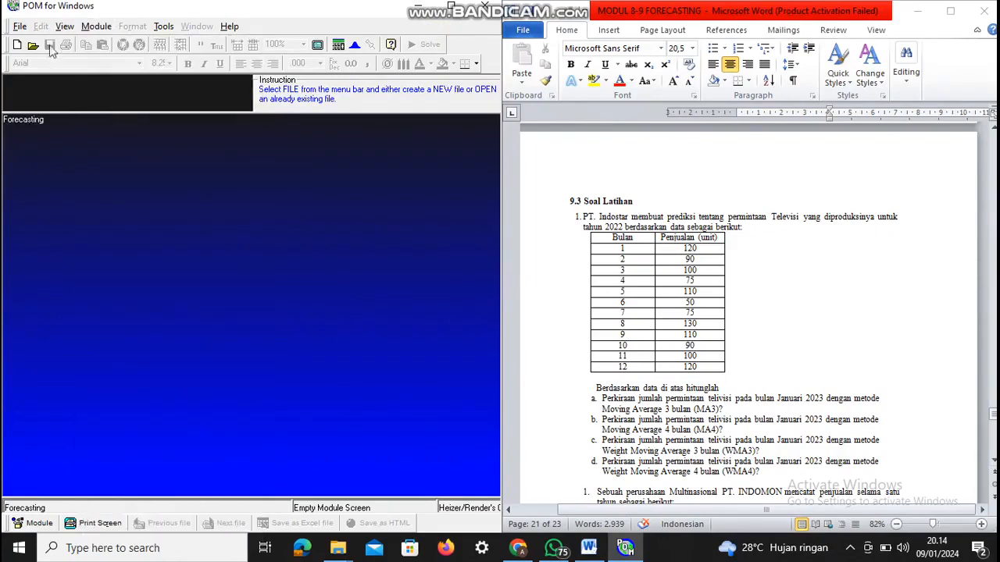
pyautogui.click(21, 28)
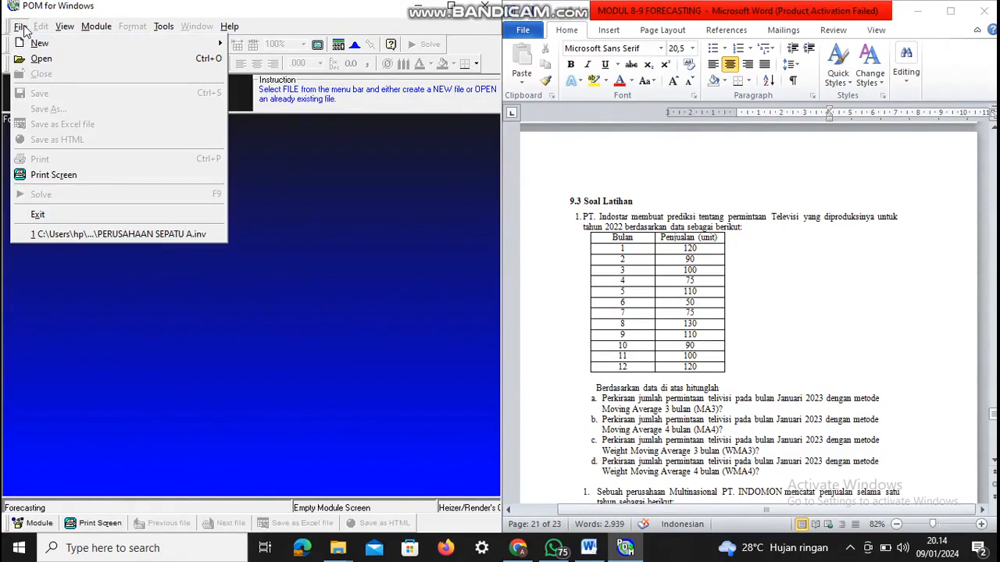
pyautogui.click(22, 27)
pyautogui.click(22, 28)
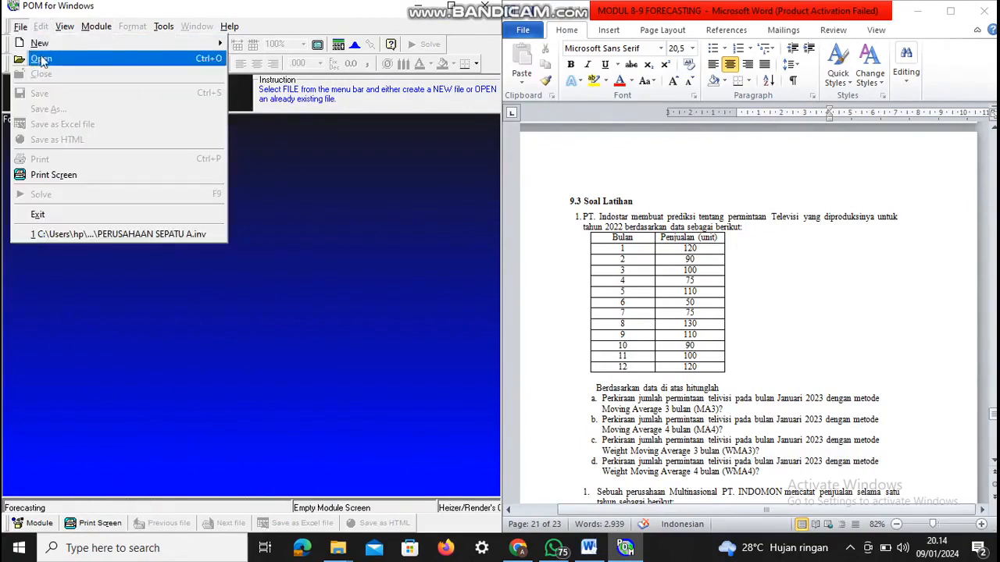
pyautogui.moveTo(37, 45)
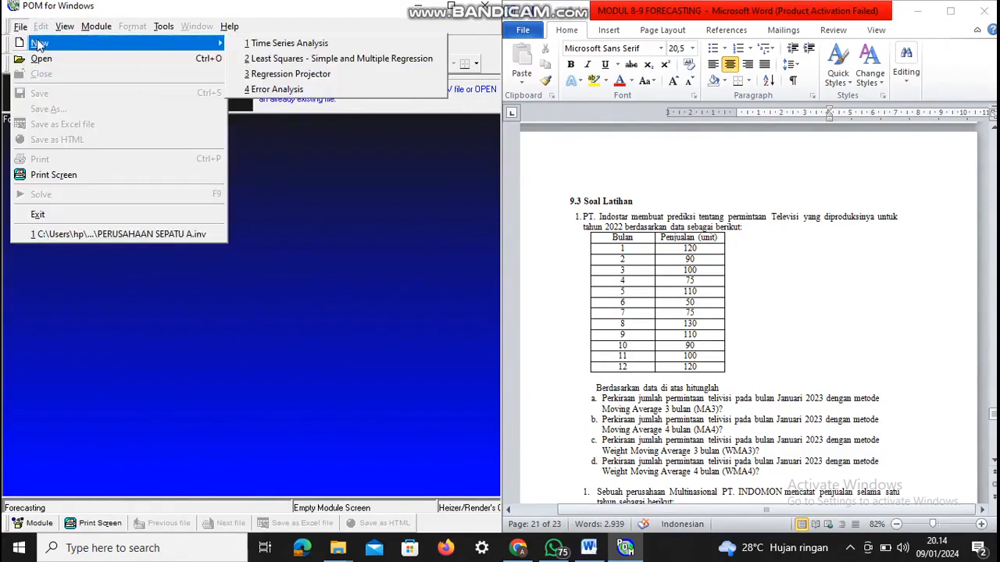
pyautogui.click(258, 45)
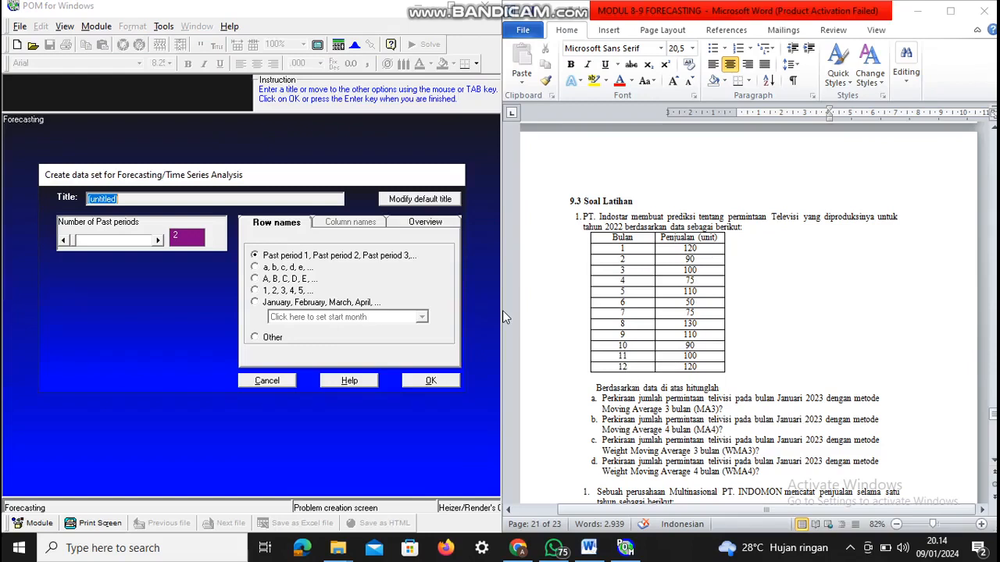
# Set the number of past periods to 12 for the new data set.
pyautogui.click(158, 241)
pyautogui.click(159, 241)
pyautogui.click(159, 242)
pyautogui.click(158, 241)
pyautogui.click(159, 241)
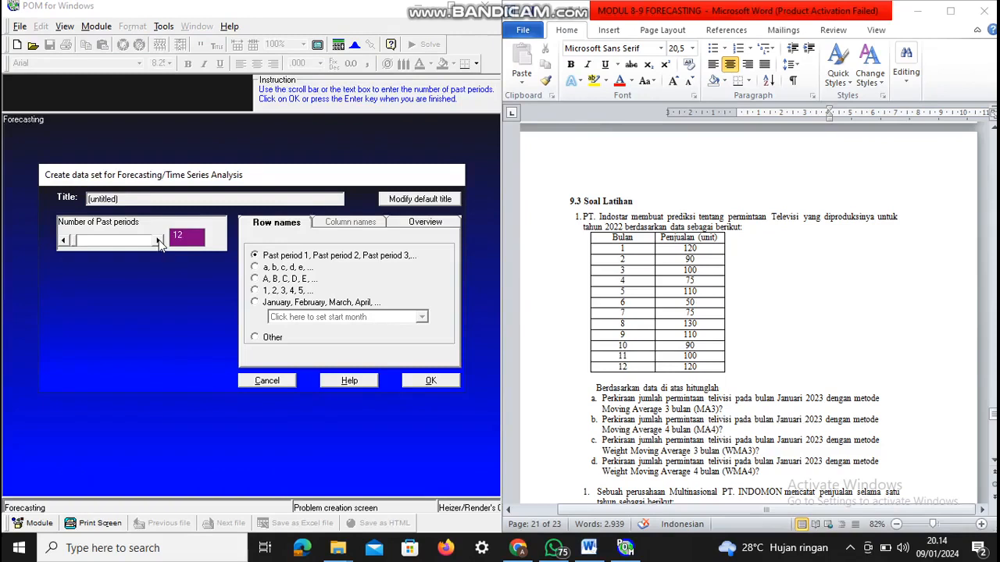
# Title the data set "pt indostar" and create its data table.
pyautogui.click(127, 200)
pyautogui.press('BackSpace')
pyautogui.press('BackSpace')
pyautogui.press('BackSpace')
pyautogui.press('BackSpace')
pyautogui.press('BackSpace')
pyautogui.press('BackSpace')
pyautogui.press('BackSpace')
pyautogui.press('BackSpace')
pyautogui.press('BackSpace')
pyautogui.press('BackSpace')
pyautogui.write('pt indostar')
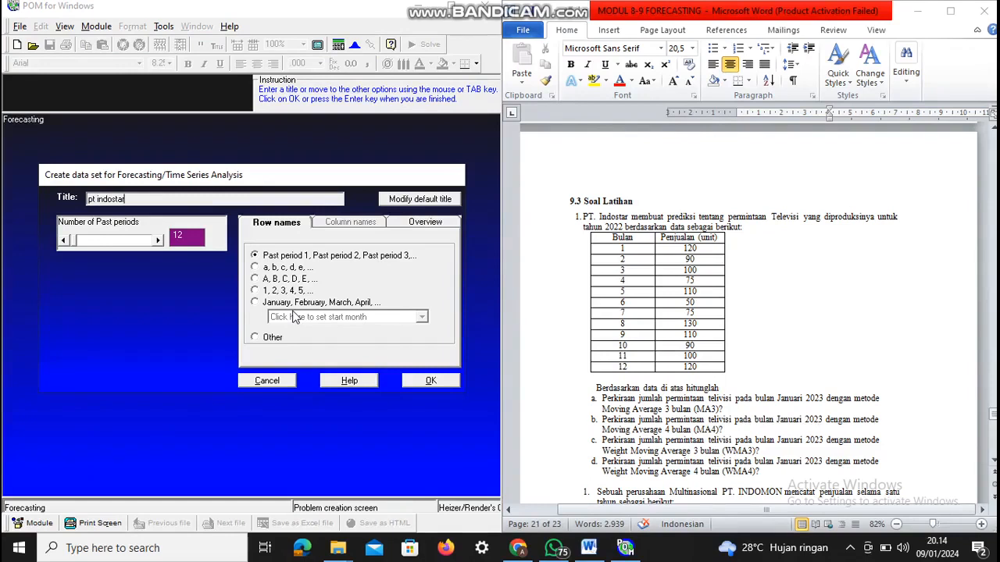
pyautogui.click(425, 382)
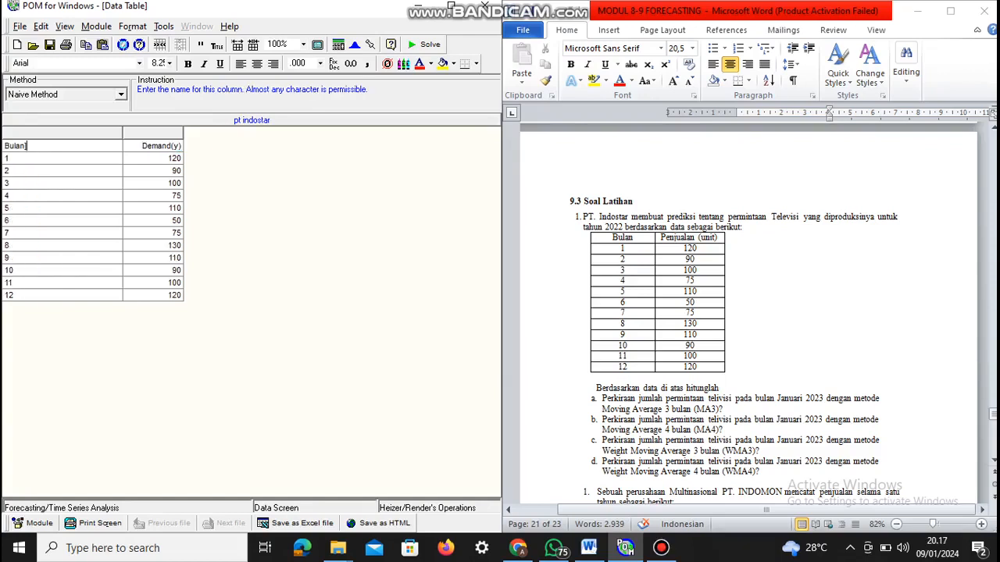
# Correct the row column header to Bulan and solve the demand data using Moving Averages with 3 periods to average.
pyautogui.press('BackSpace')
pyautogui.click(121, 94)
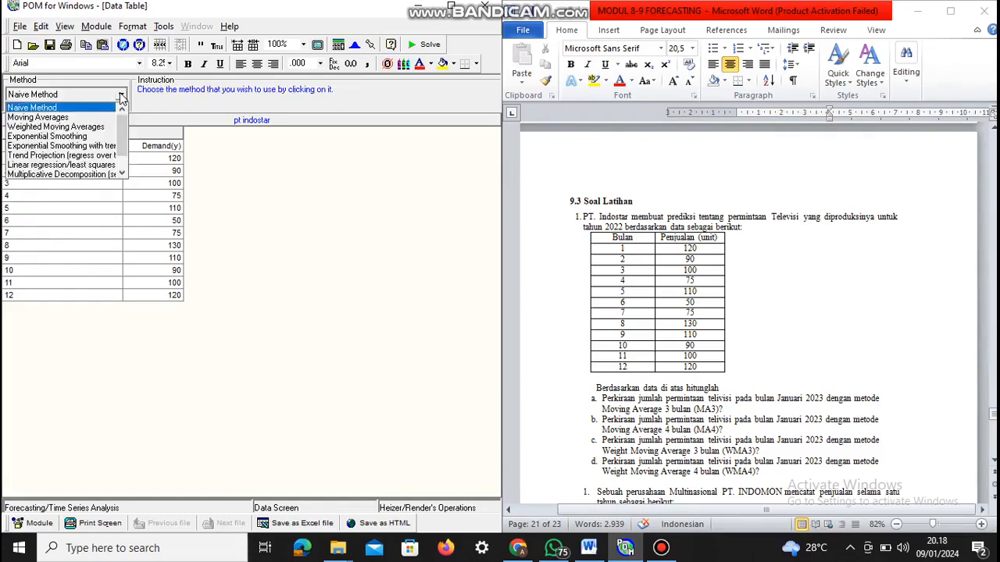
pyautogui.click(84, 118)
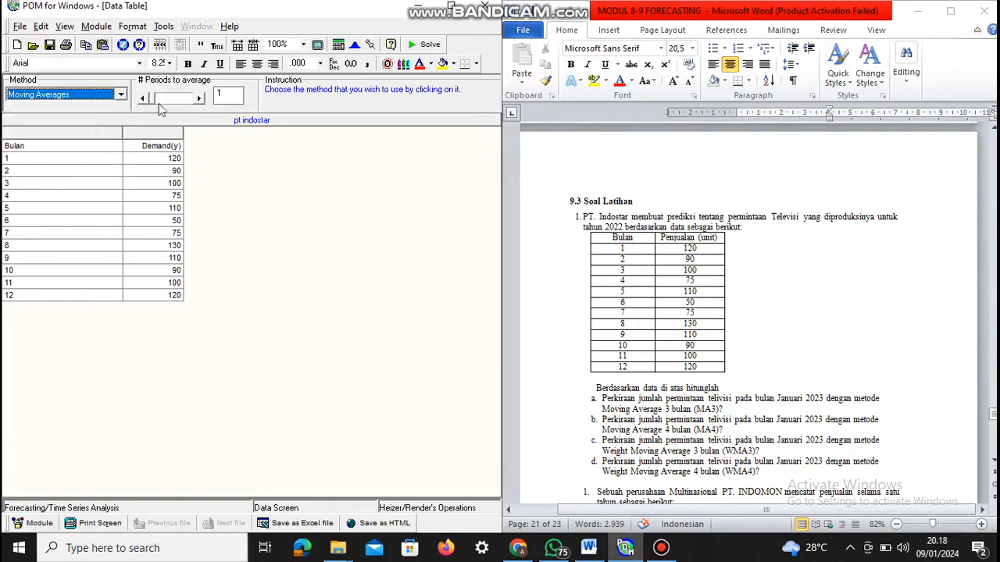
pyautogui.click(222, 92)
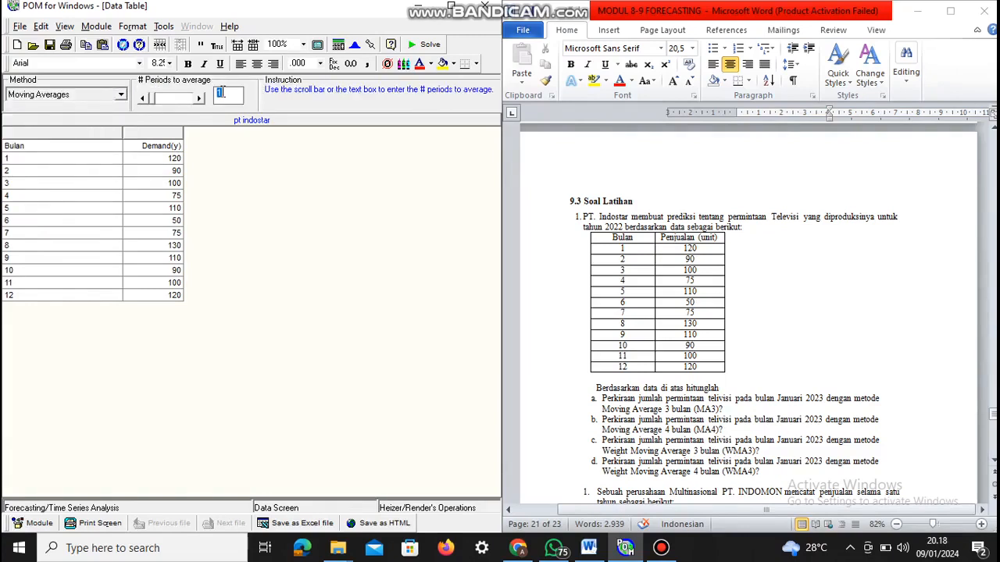
pyautogui.write('3')
pyautogui.click(423, 46)
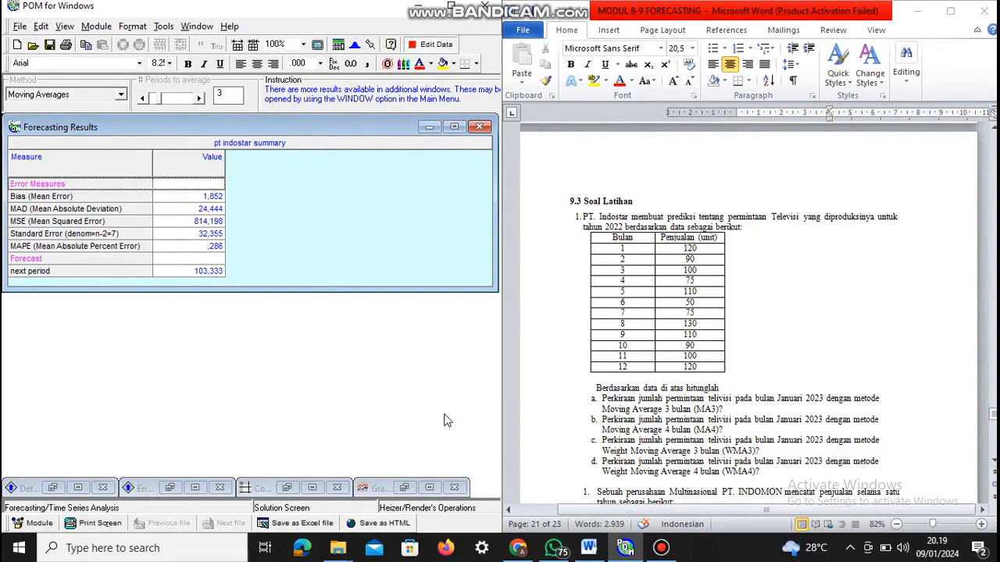
pyautogui.click(201, 273)
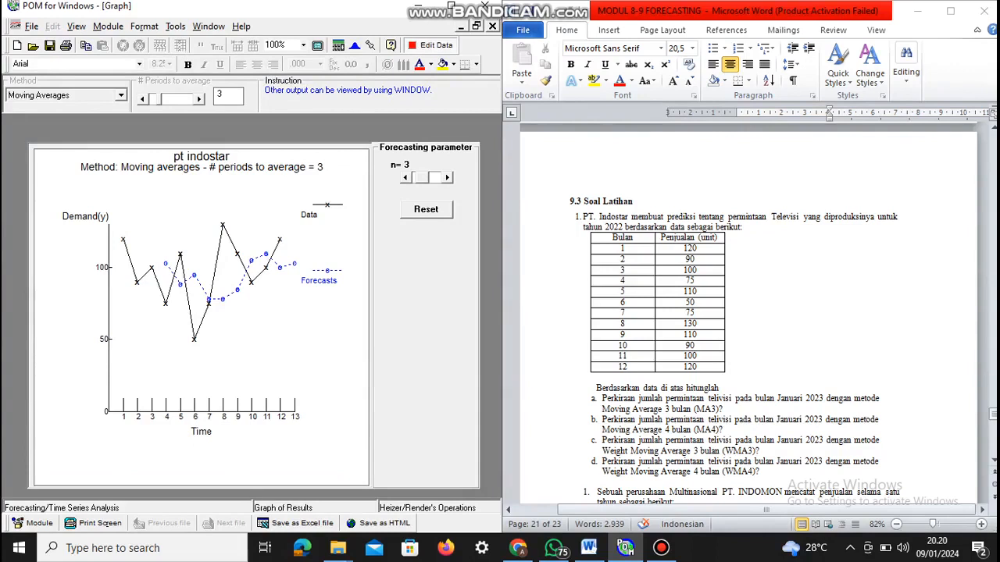
# Solve the PT. Indostar data with the 3-period Weighted Moving Averages method and view its forecast graph.
pyautogui.moveTo(993, 414); pyautogui.dragTo(992, 422)
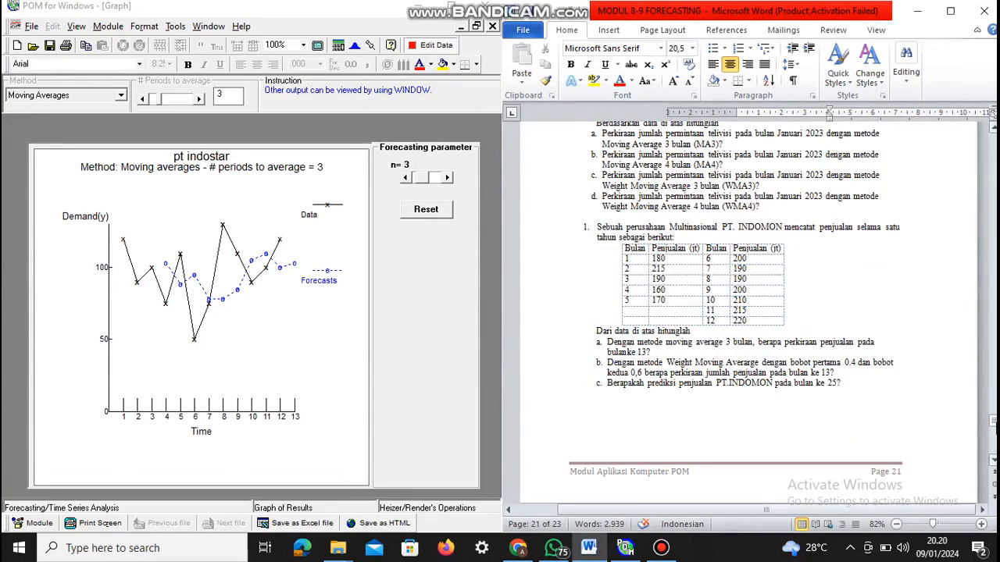
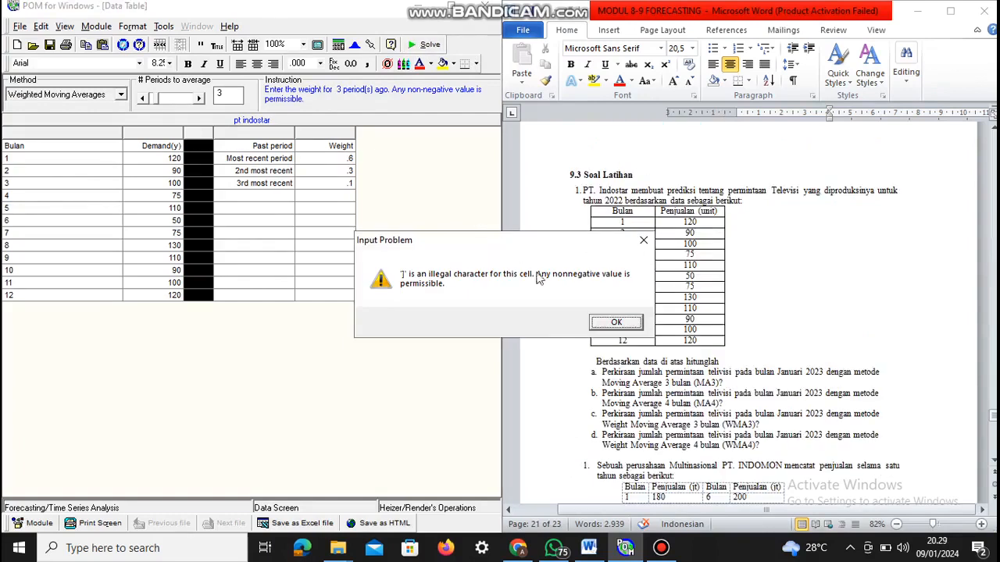
pyautogui.click(614, 324)
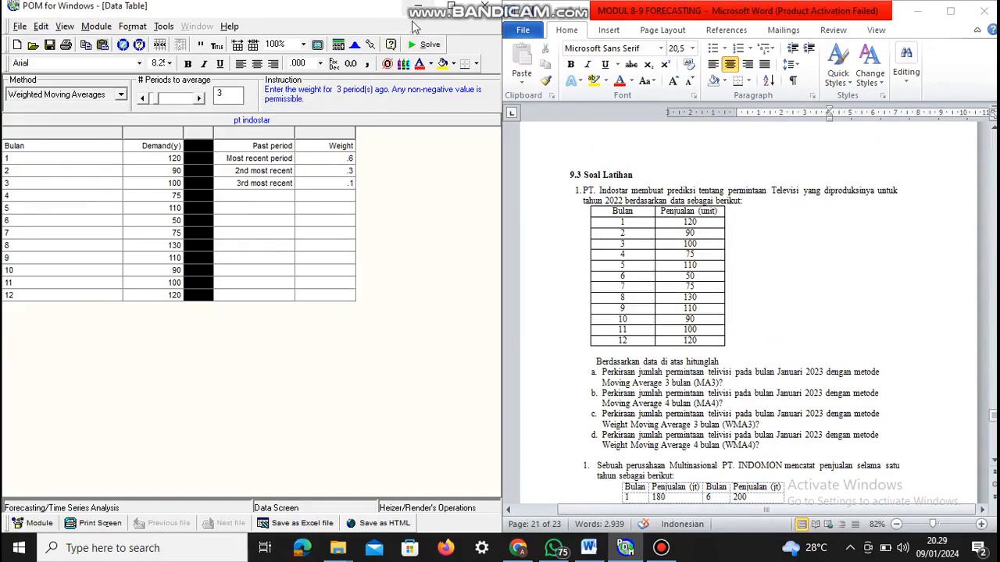
pyautogui.click(414, 49)
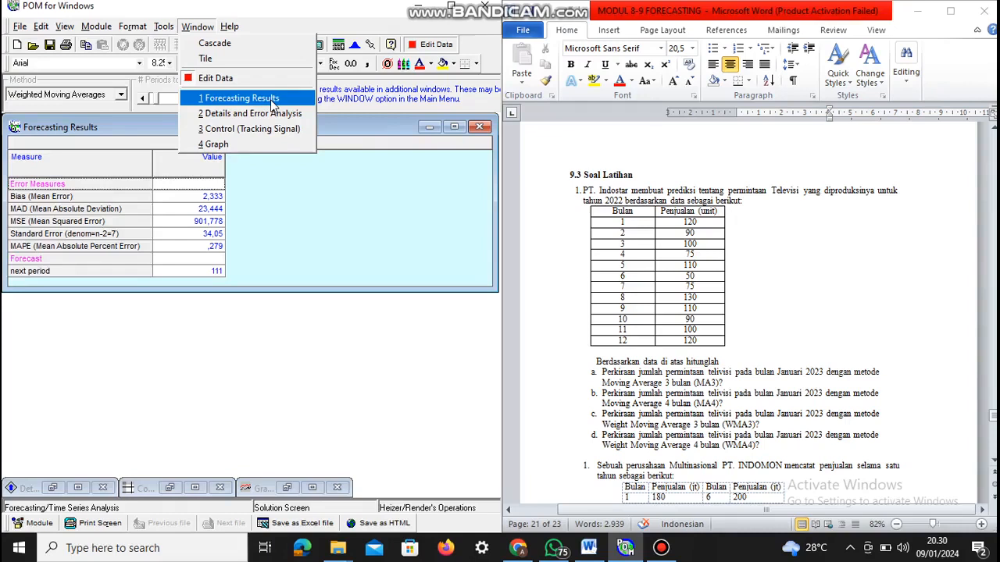
pyautogui.click(237, 145)
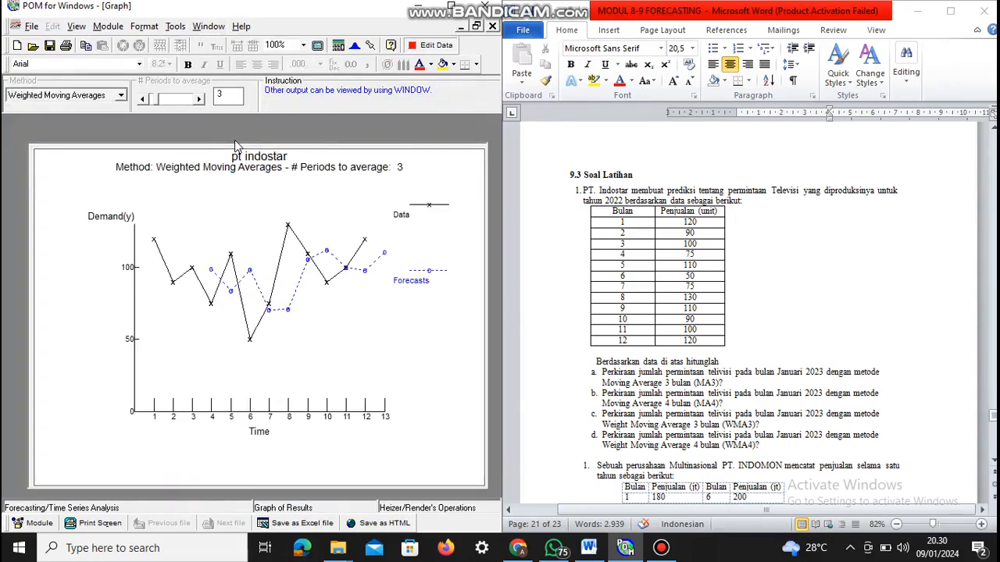
pyautogui.click(492, 28)
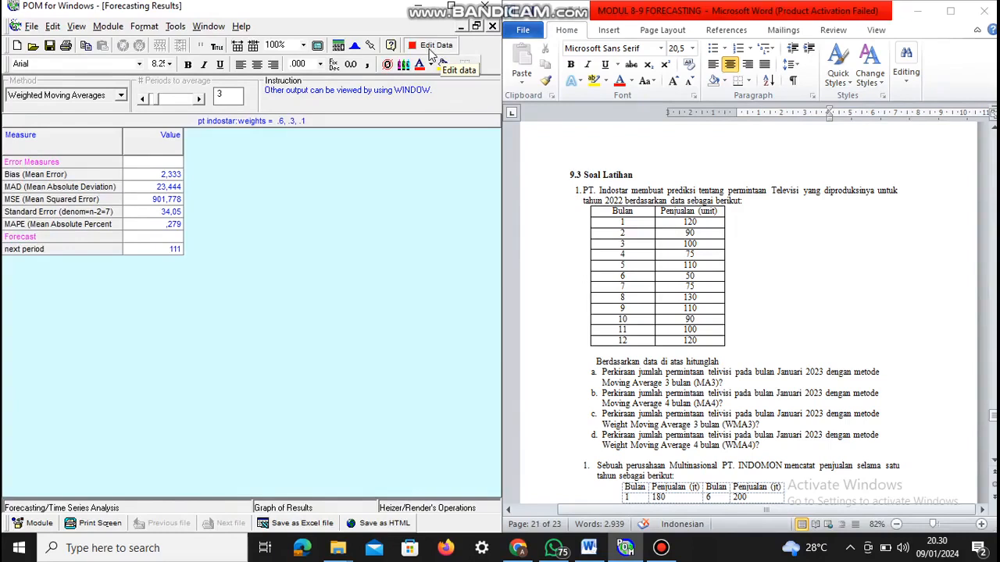
# Solve a 4-period weighted moving average with weights of .2 for the 2nd most recent and 0.1 for the 4th most recent period, and show its graph.
pyautogui.click(429, 49)
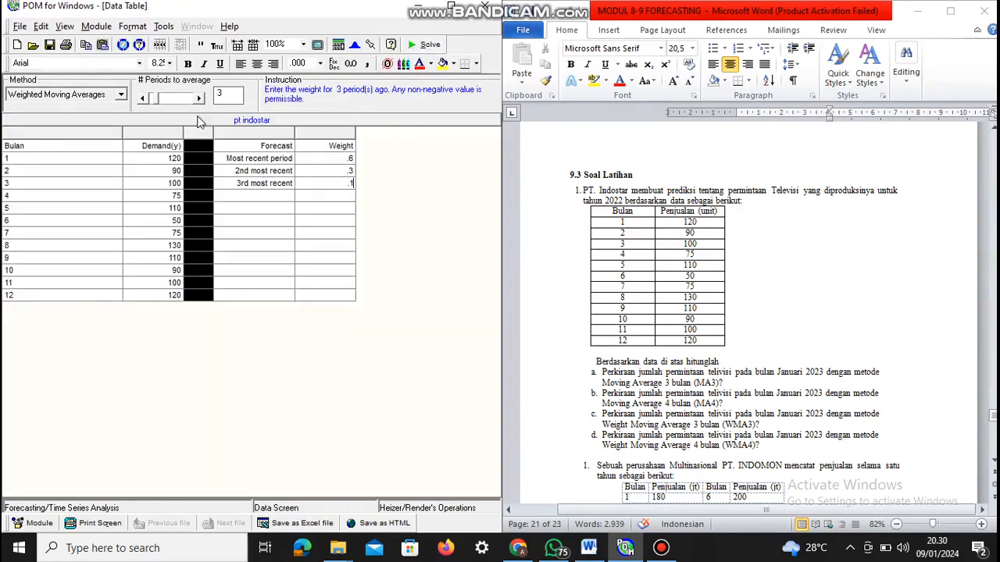
pyautogui.click(223, 96)
pyautogui.write('4')
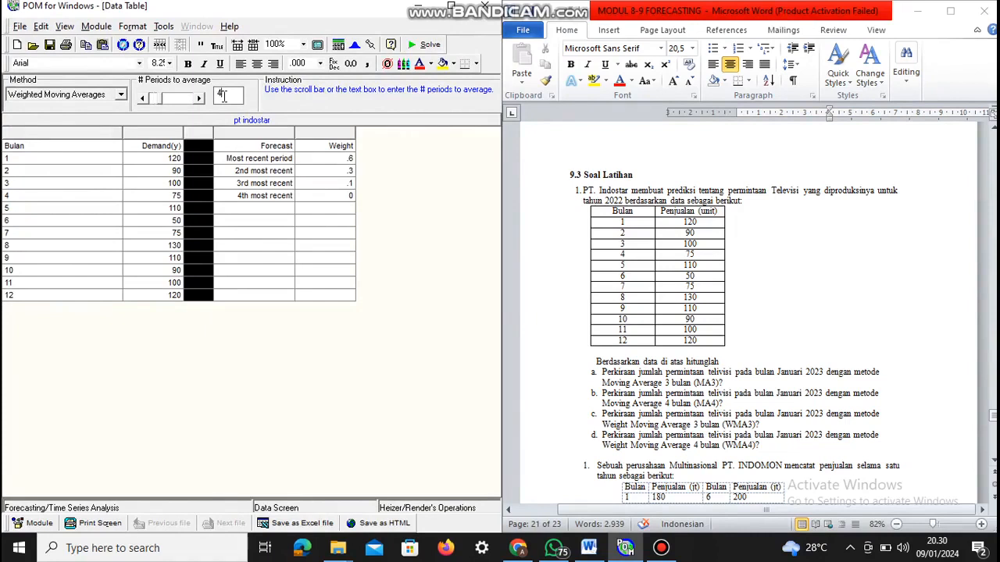
pyautogui.click(352, 170)
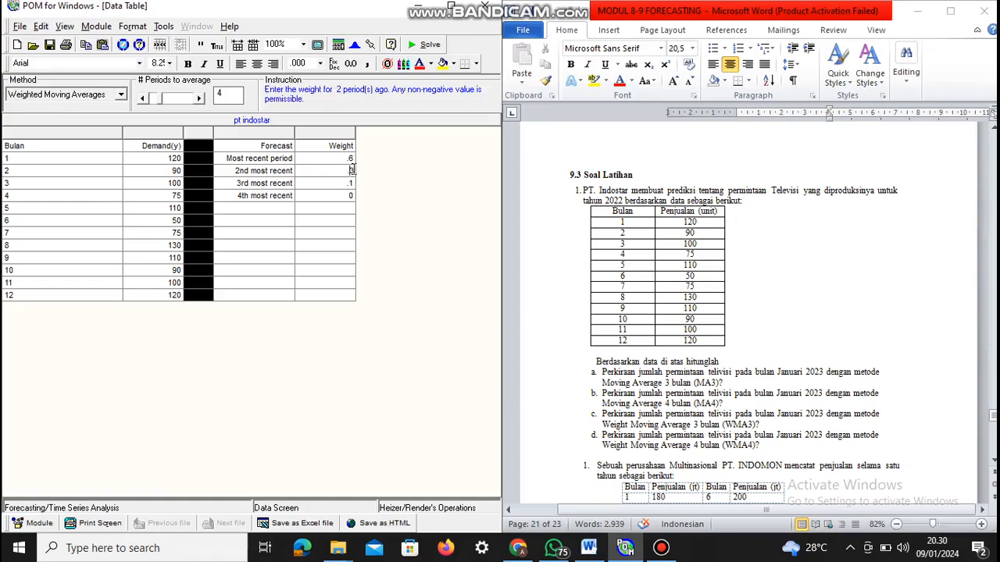
pyautogui.write('.2')
pyautogui.click(353, 195)
pyautogui.write('0.1')
pyautogui.click(425, 46)
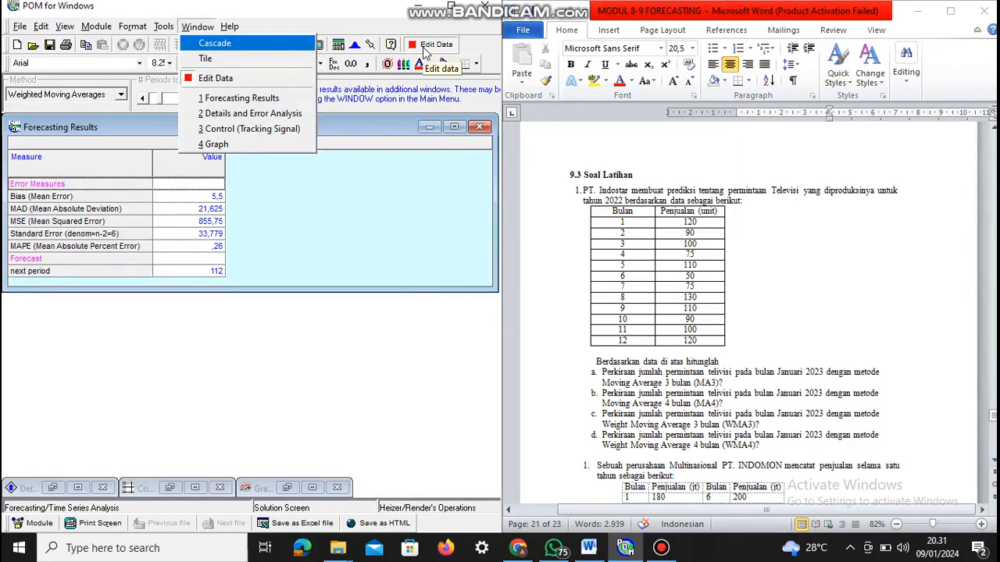
pyautogui.click(222, 147)
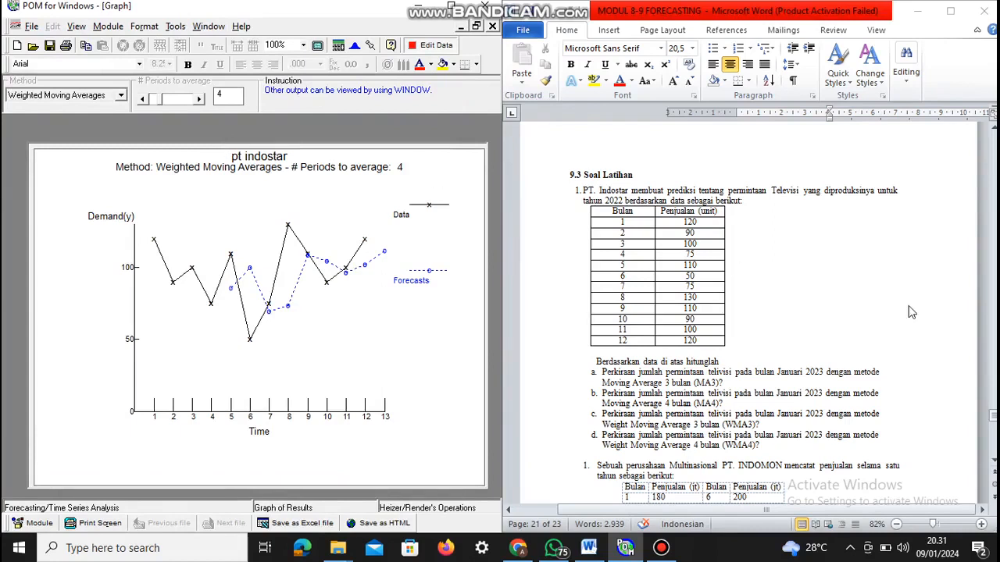
# Solve the PT. INDOMON exercise data with the 3-period Moving Averages method and show its forecast graph.
pyautogui.click(993, 419)
pyautogui.moveTo(993, 419); pyautogui.dragTo(993, 423)
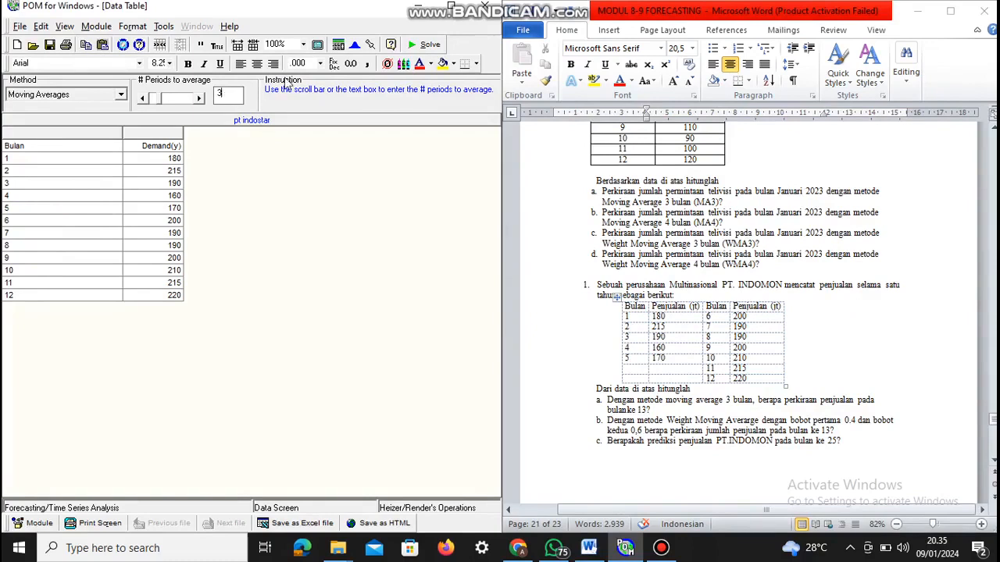
pyautogui.click(407, 44)
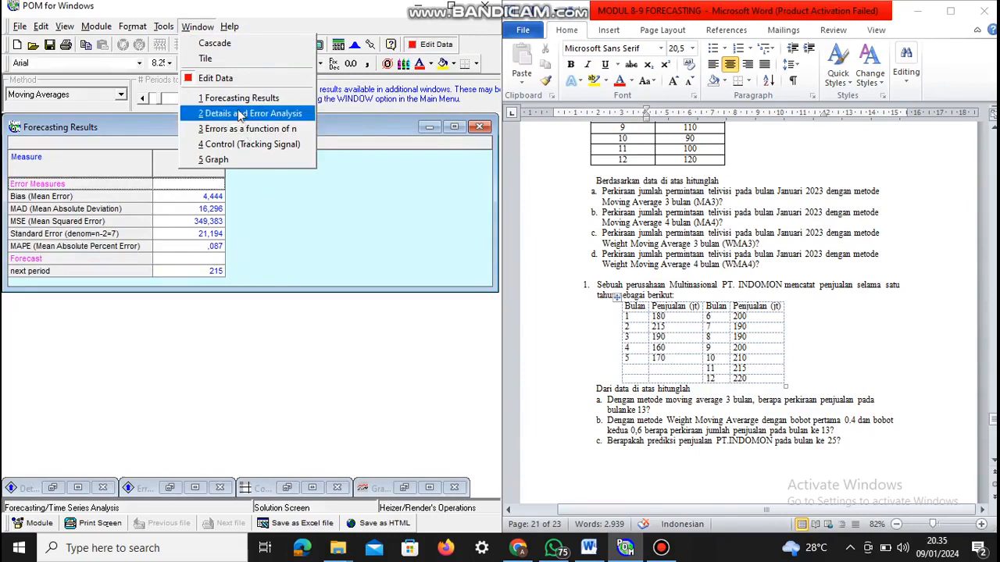
pyautogui.click(216, 159)
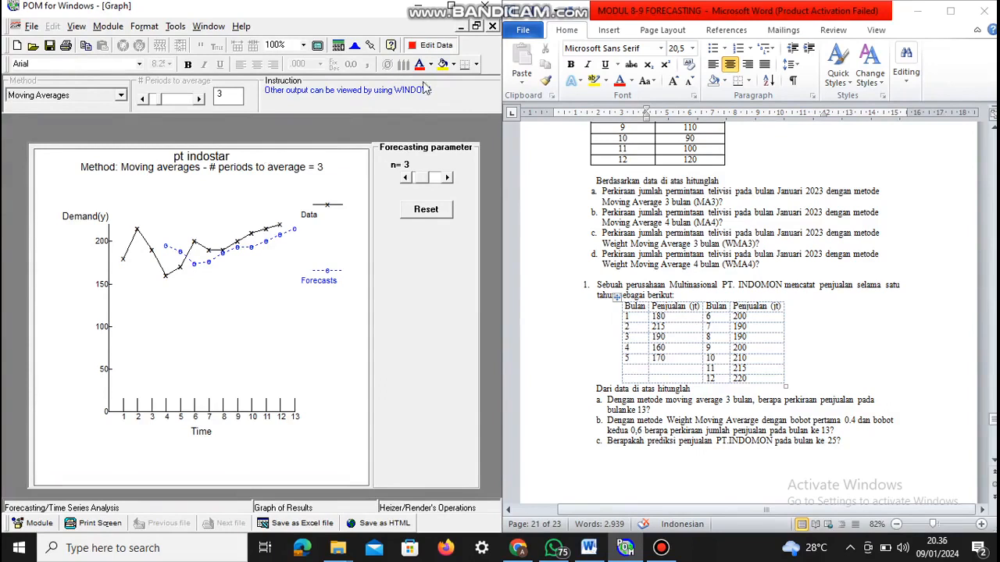
# Solve the PT. INDOMON data with 2-period Weighted Moving Averages, weighting the most recent period .4 and the 2nd most recent .6, and show its graph.
pyautogui.click(451, 50)
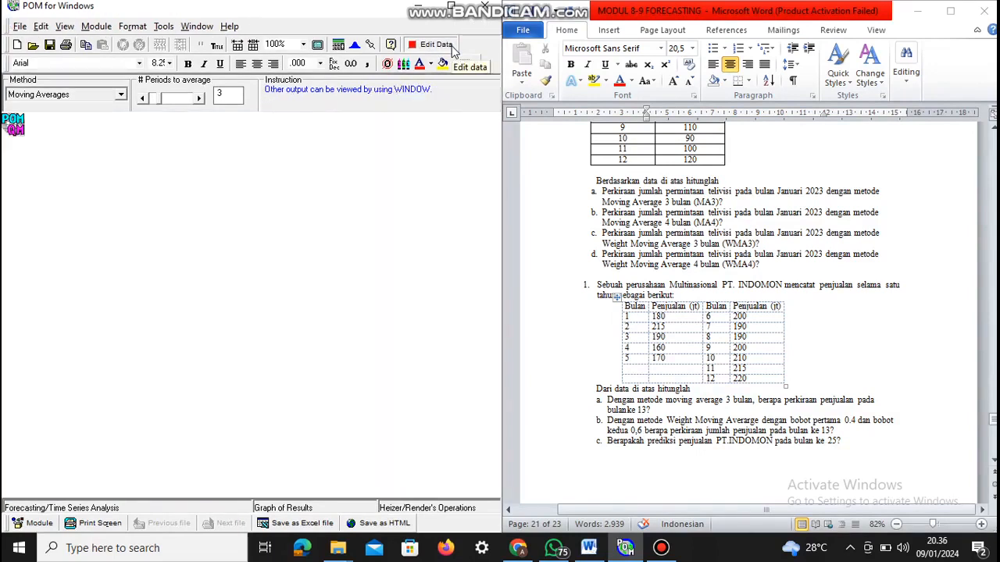
pyautogui.click(121, 94)
pyautogui.click(89, 120)
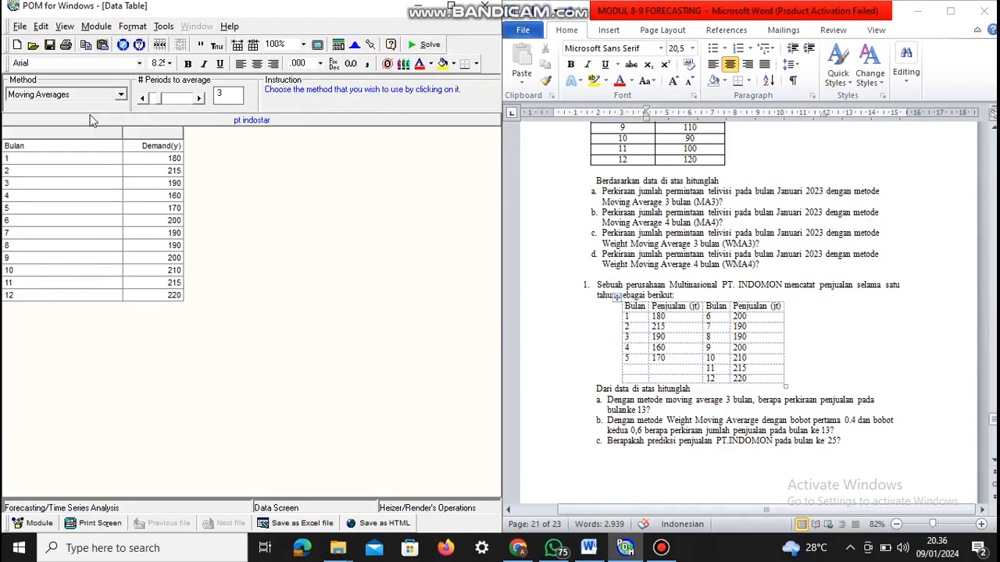
pyautogui.press('Down')
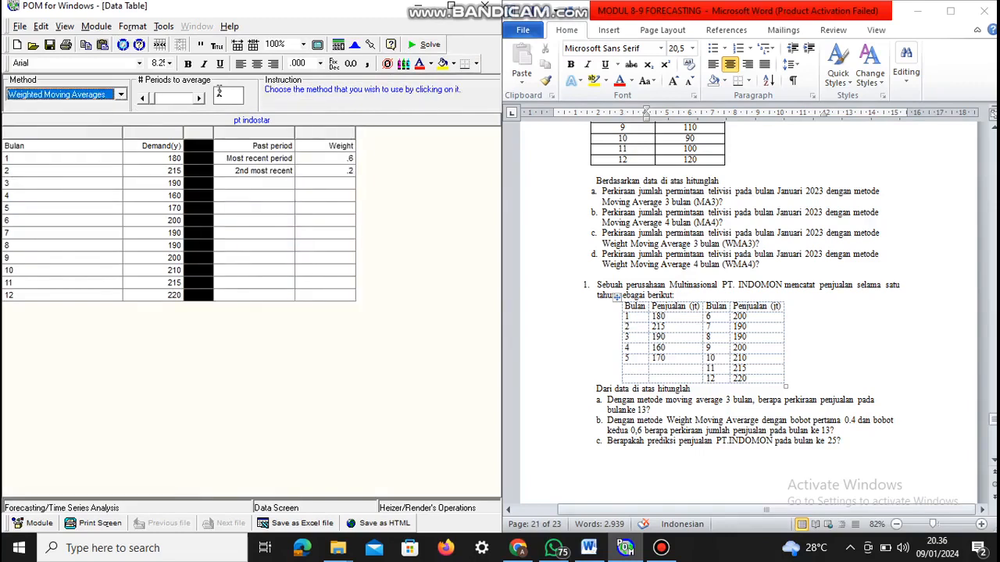
pyautogui.click(219, 91)
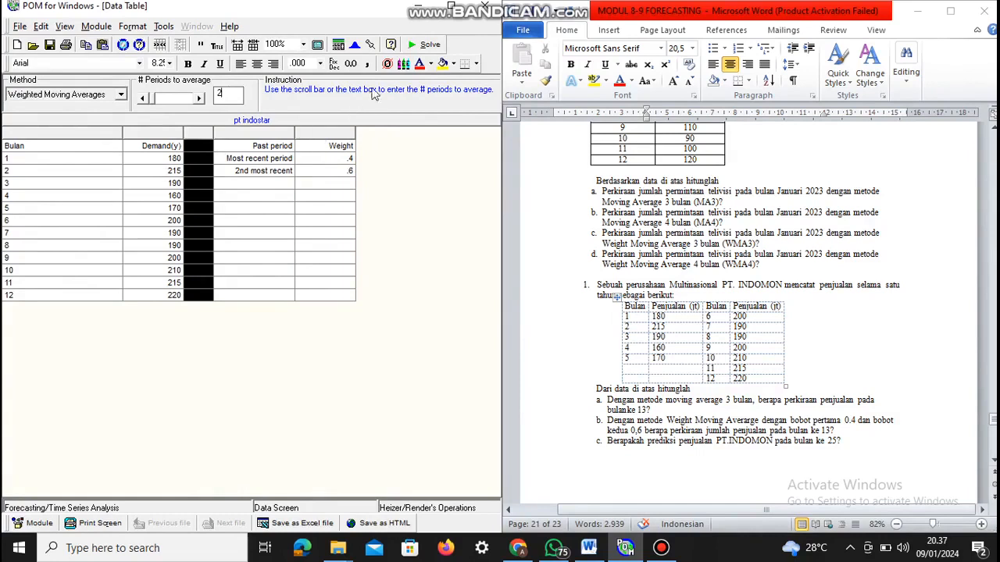
pyautogui.click(421, 50)
pyautogui.click(197, 26)
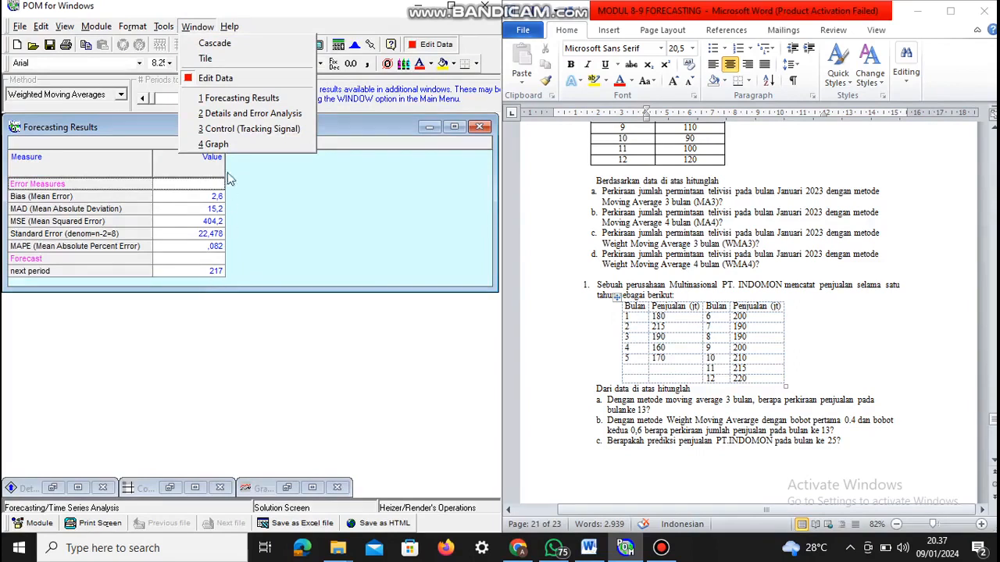
pyautogui.click(218, 146)
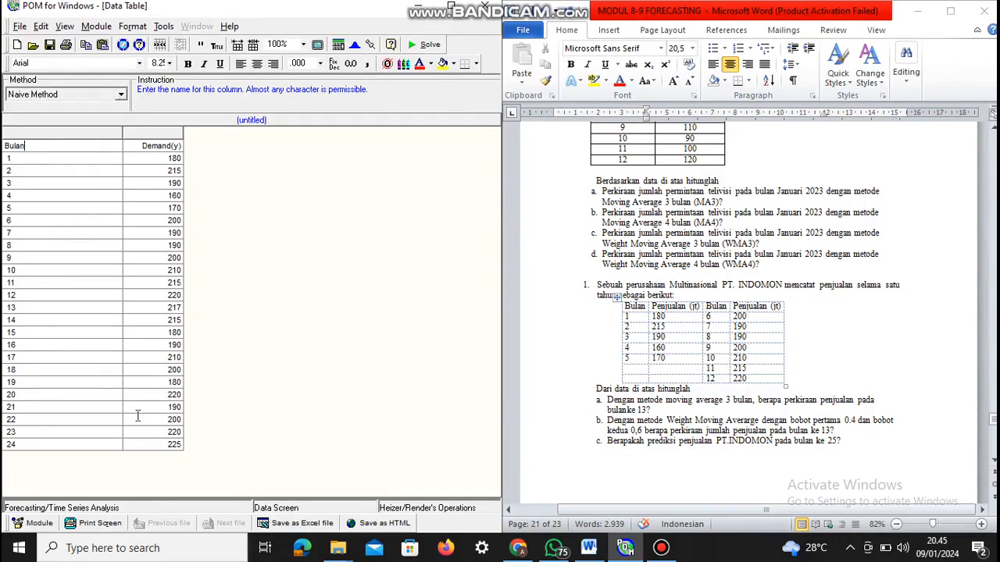
# Solve the 24-month demand data with the Naive Method and show its forecast graph.
pyautogui.click(122, 95)
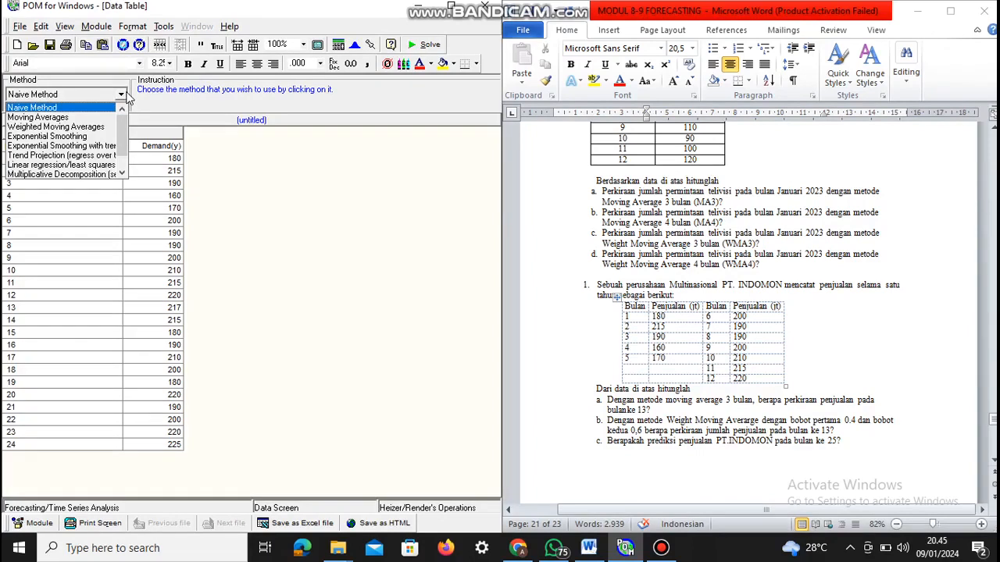
pyautogui.click(127, 93)
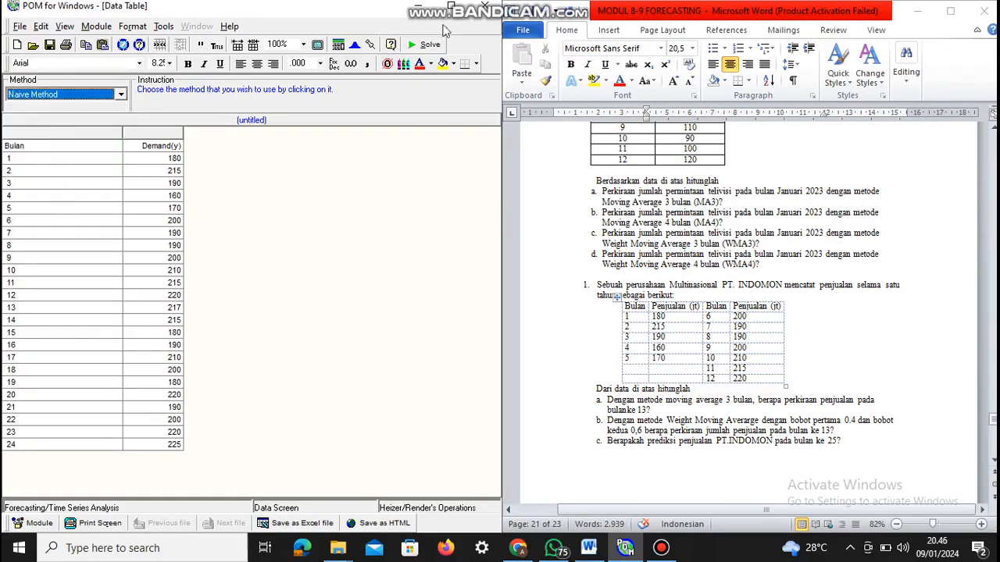
pyautogui.click(428, 44)
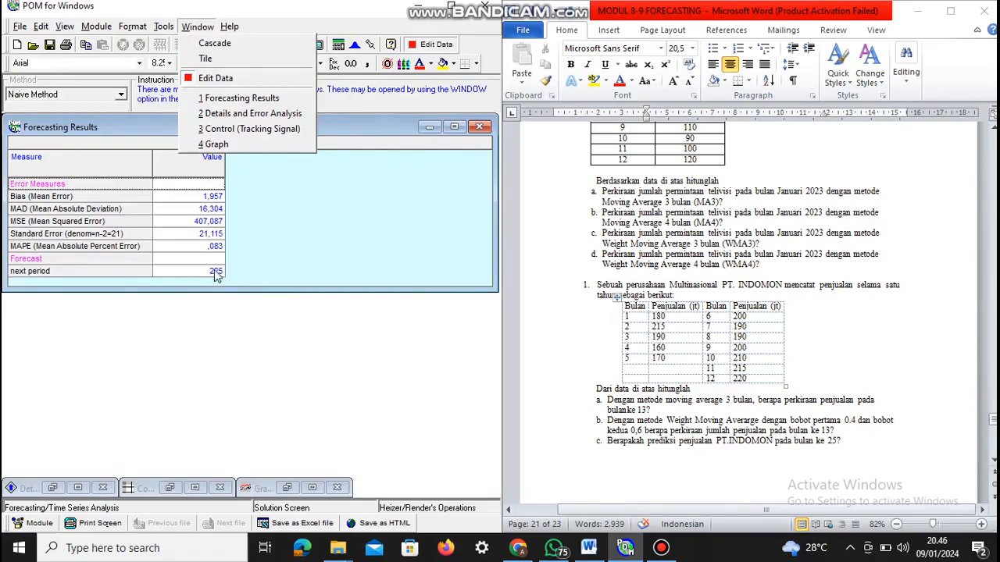
pyautogui.click(226, 145)
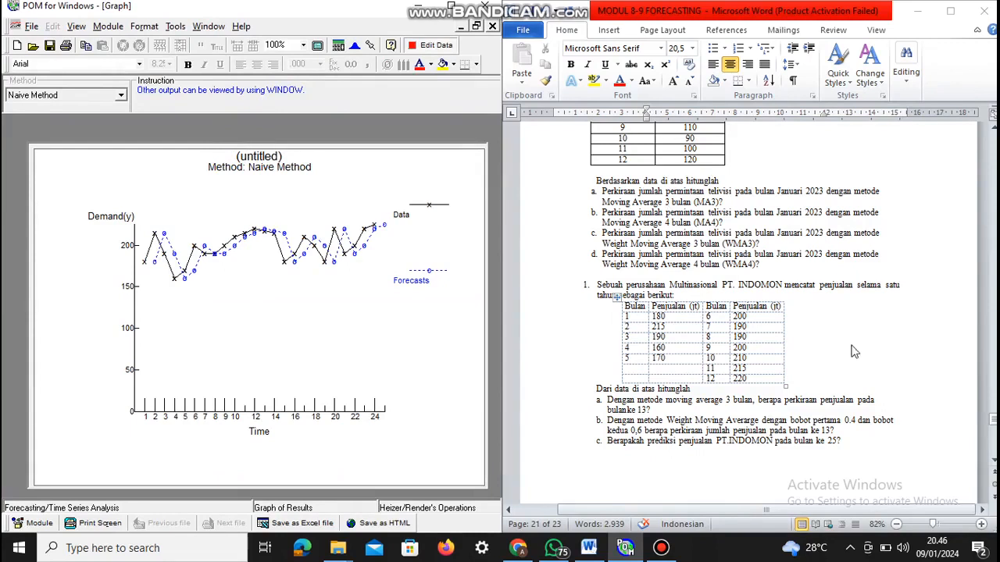
# Create a time series data set for exercise 2 titled penjual laptop with 10 past periods and numbered rows, without saving the old data.
pyautogui.moveTo(992, 419); pyautogui.dragTo(993, 427)
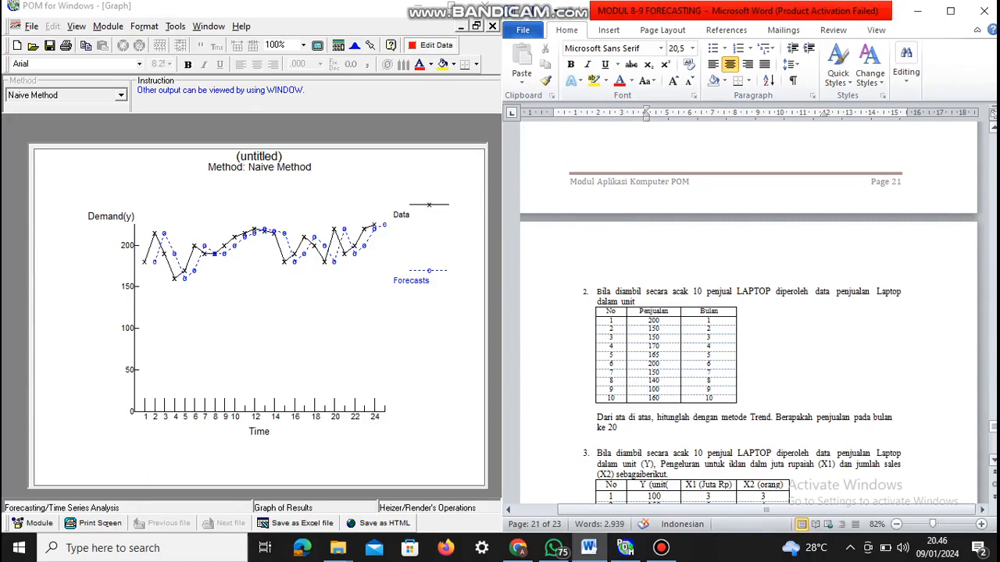
pyautogui.click(32, 26)
pyautogui.moveTo(53, 48)
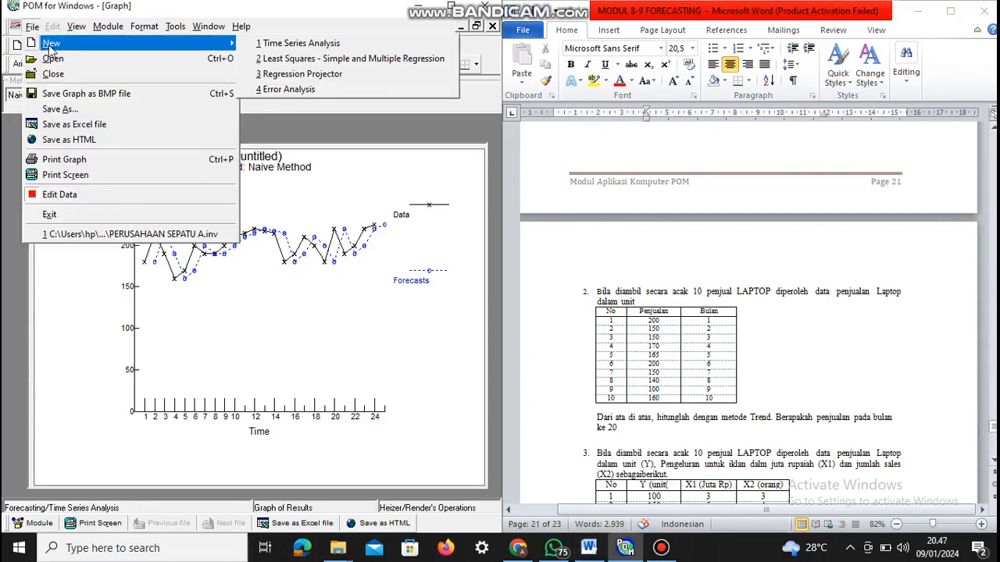
pyautogui.click(268, 45)
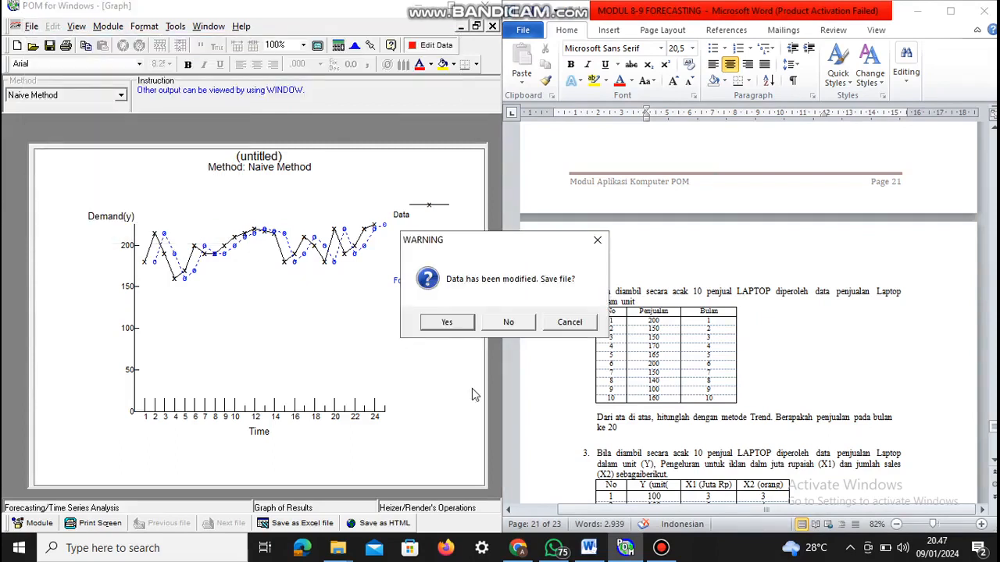
pyautogui.click(509, 322)
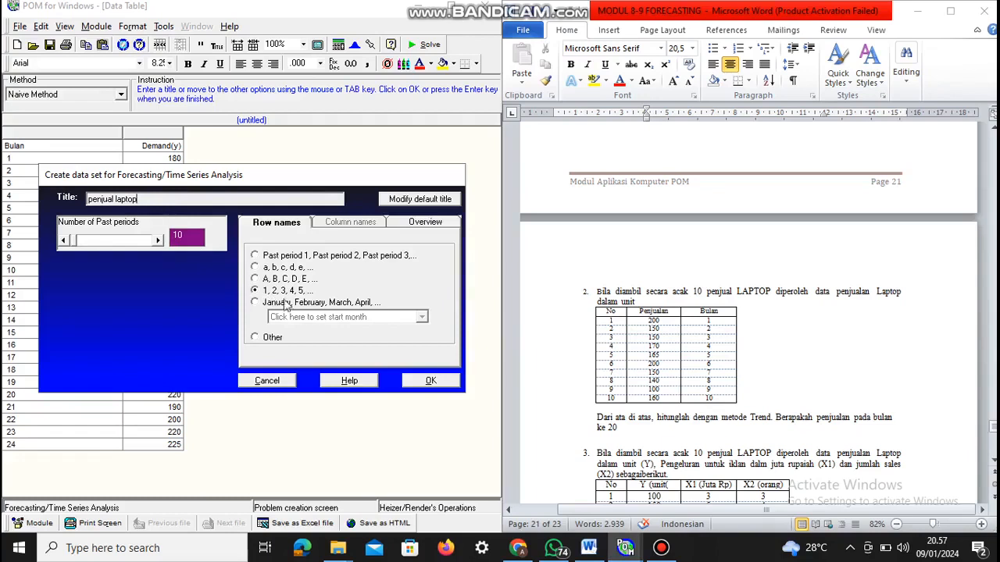
pyautogui.click(419, 387)
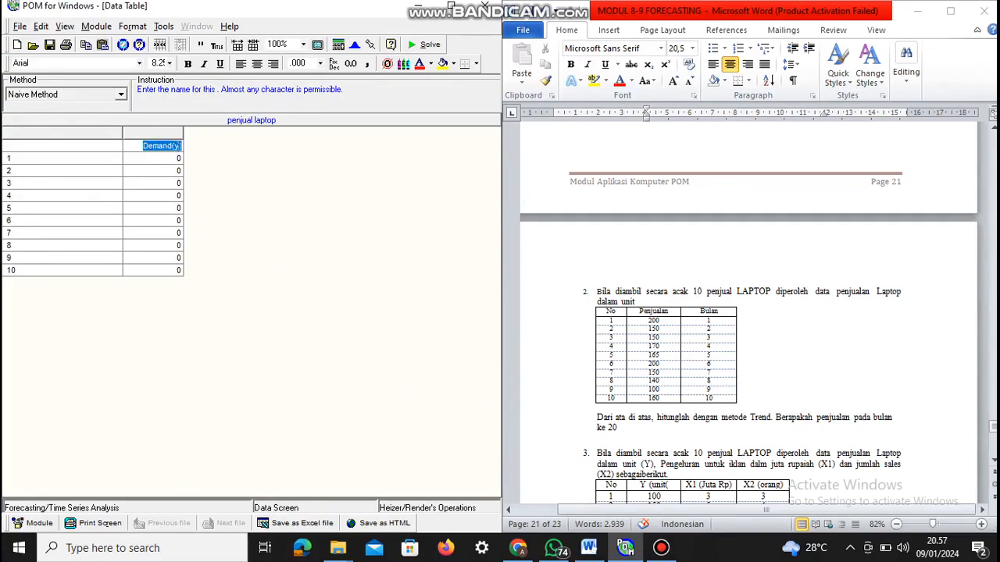
# Enter the ten laptop sales figures from exercise 2, solve them with Trend Projection (regress over time), and show the graph.
pyautogui.click(180, 146)
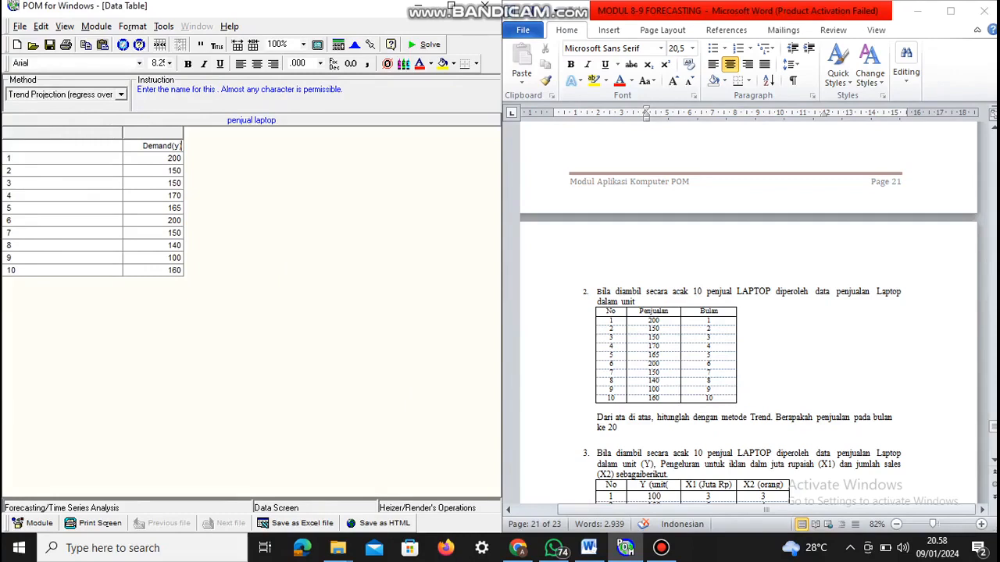
pyautogui.click(121, 94)
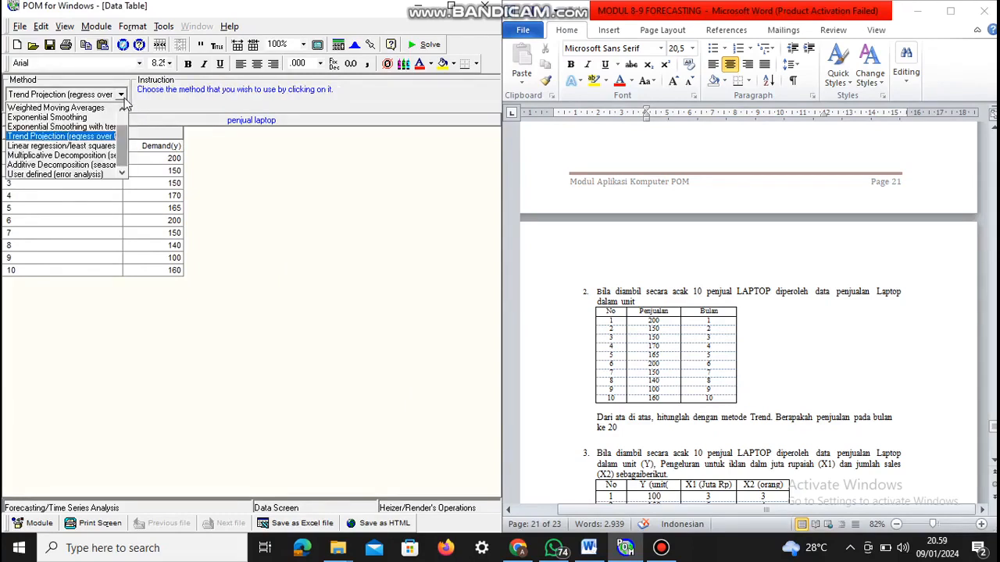
pyautogui.click(124, 101)
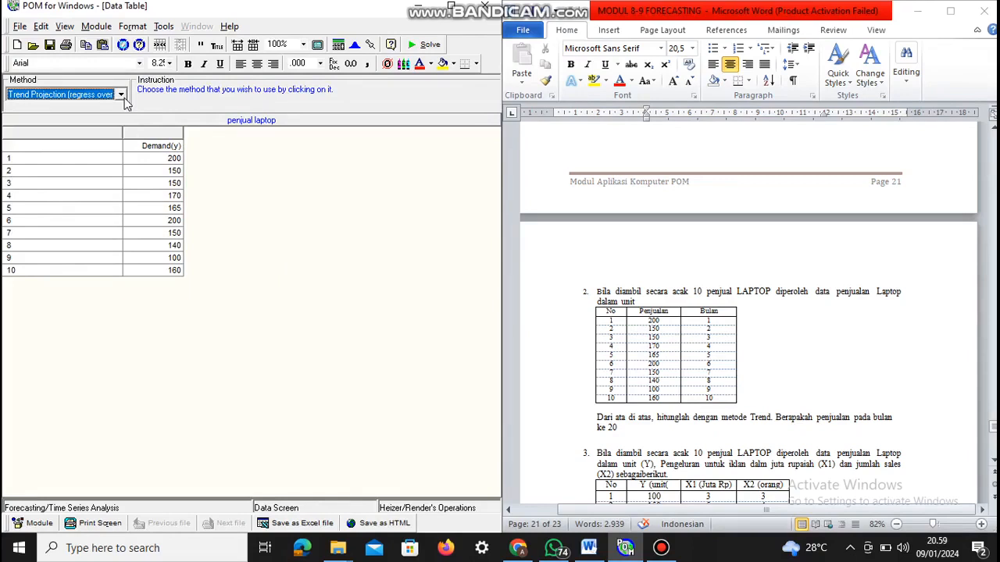
pyautogui.click(414, 47)
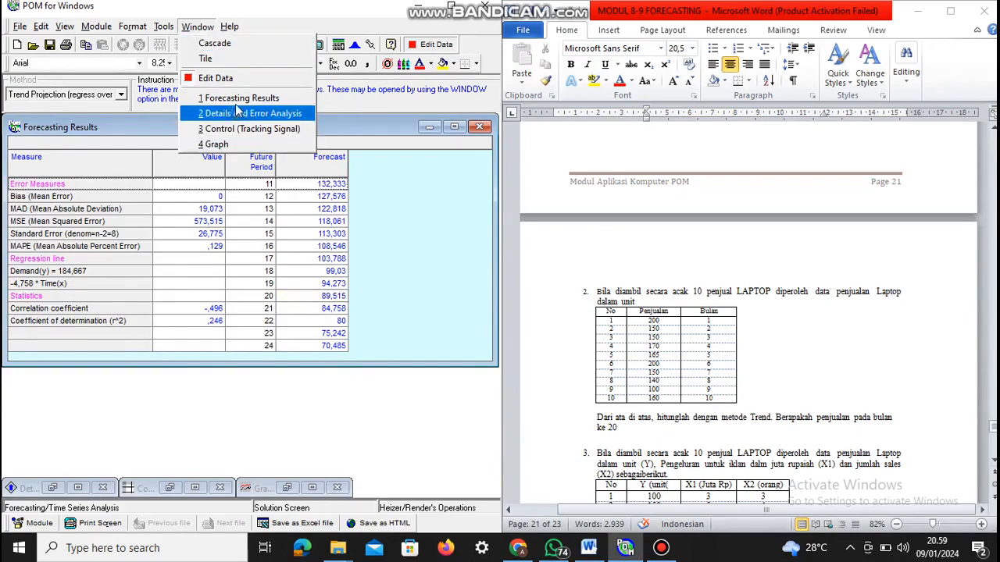
pyautogui.click(223, 144)
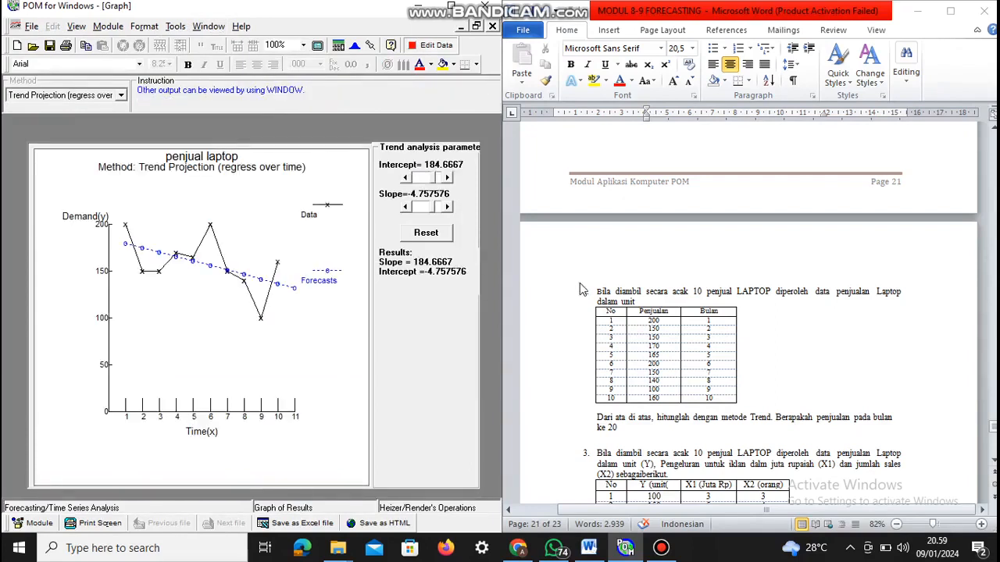
# Start a new Least Squares - Simple and Multiple Regression data set for the laptop sales data in exercise 3.
pyautogui.moveTo(993, 427); pyautogui.dragTo(994, 433)
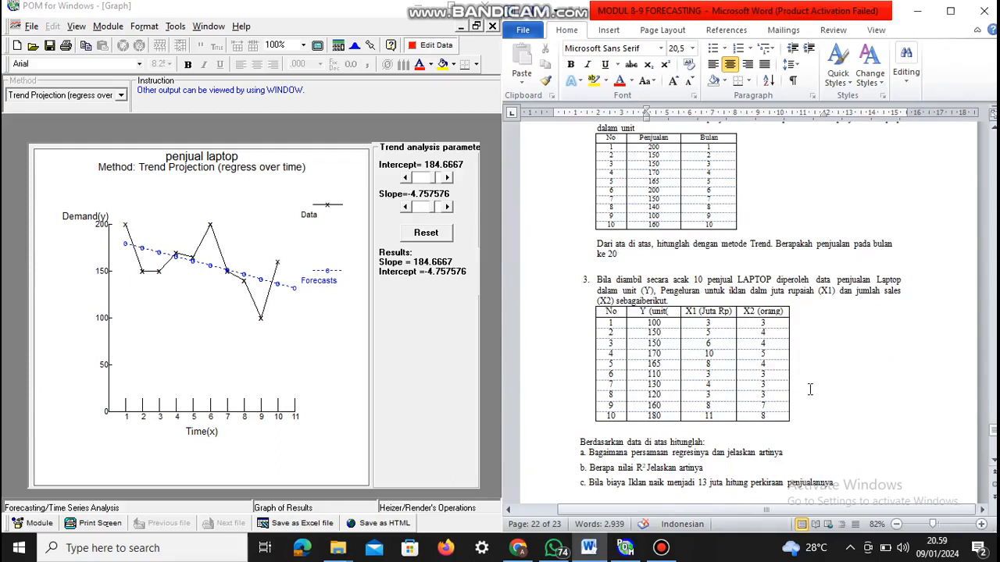
pyautogui.scroll(-1, 816, 338)
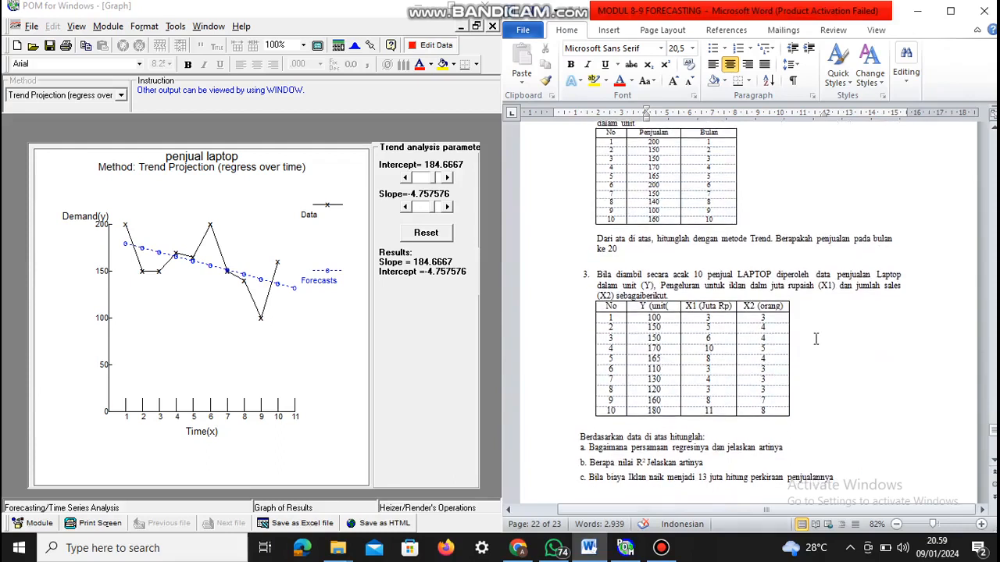
pyautogui.scroll(-1, 815, 338)
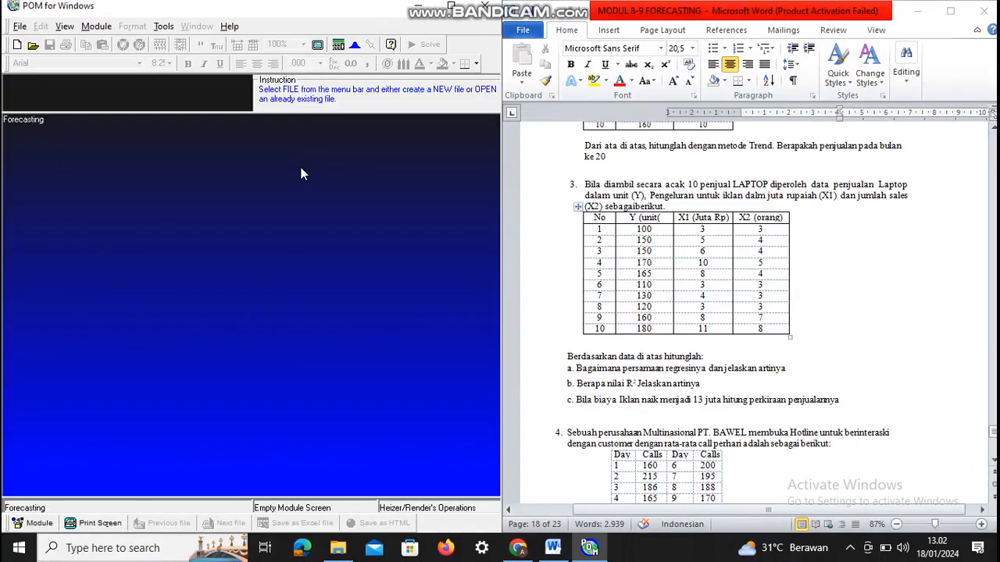
pyautogui.click(95, 26)
pyautogui.click(95, 26)
pyautogui.click(19, 28)
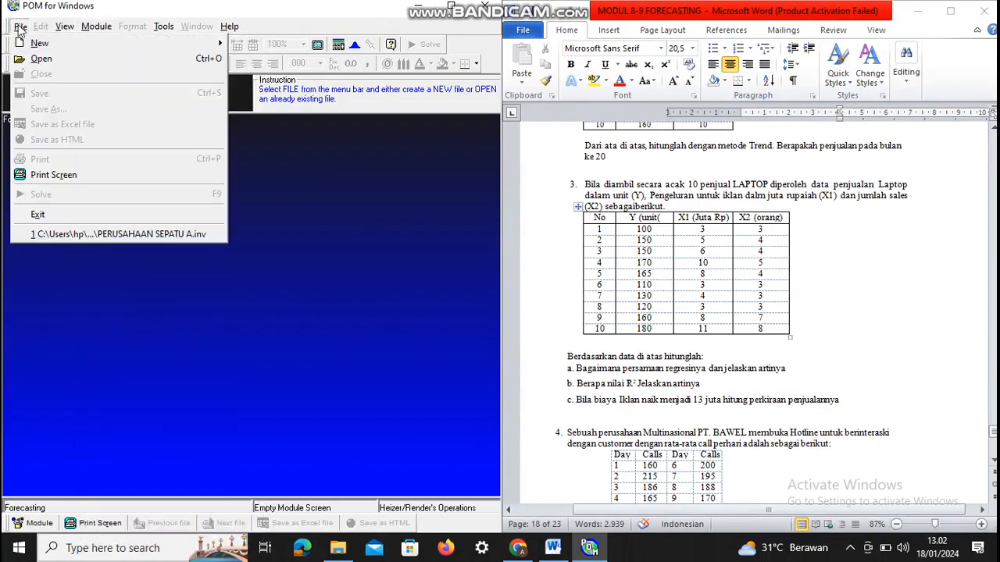
pyautogui.moveTo(36, 45)
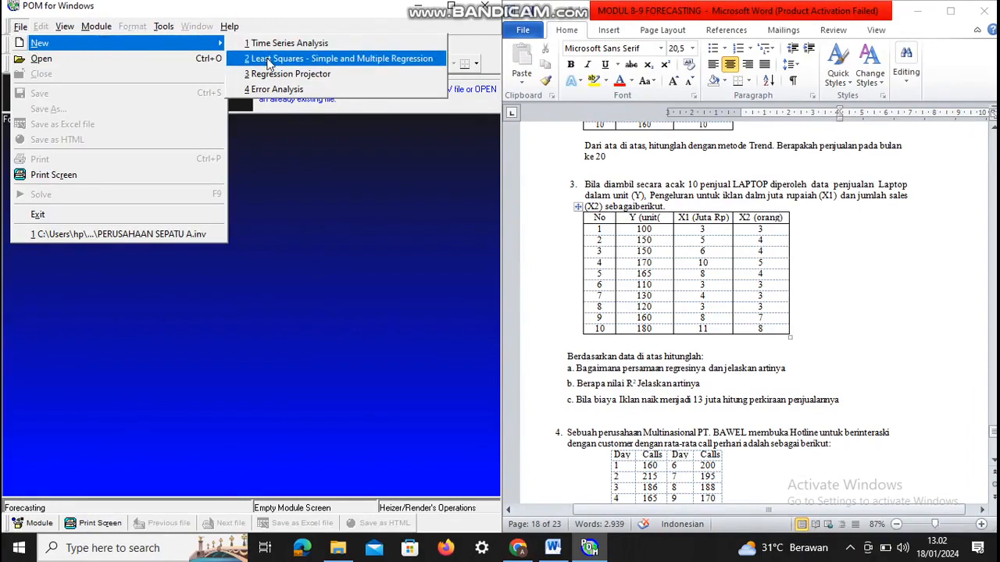
pyautogui.click(268, 59)
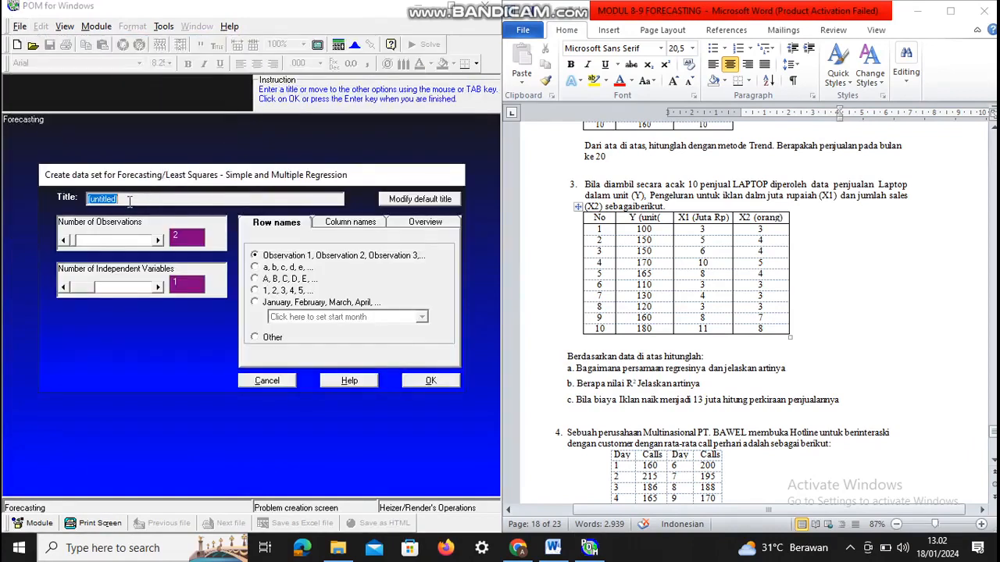
# Create the regression data set with the title PENJUAL LAPTOP, 10 observations and 2 independent variables.
pyautogui.write('PENJUAL LAPTOP')
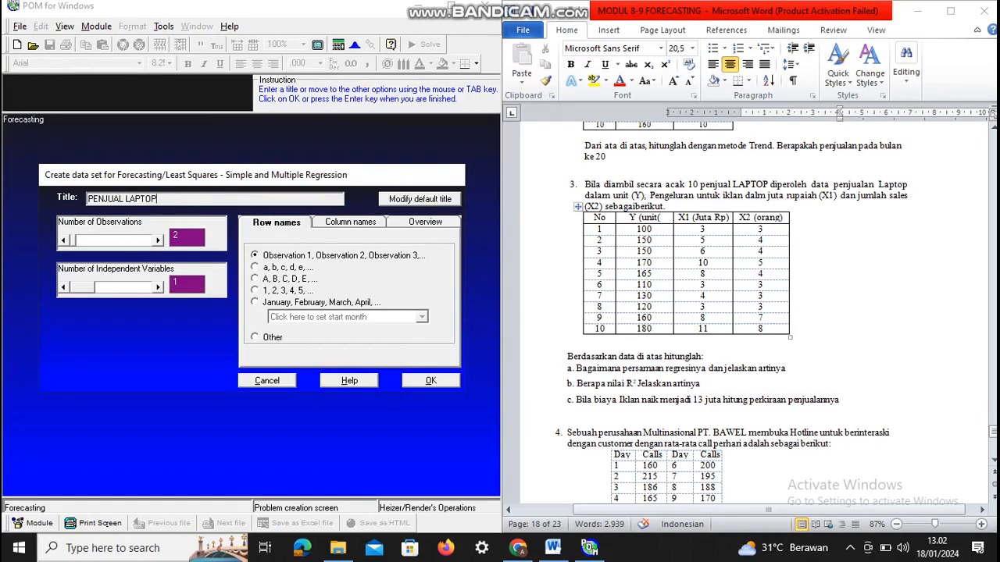
pyautogui.click(98, 246)
pyautogui.click(69, 242)
pyautogui.click(69, 242)
pyautogui.click(178, 283)
pyautogui.write('2')
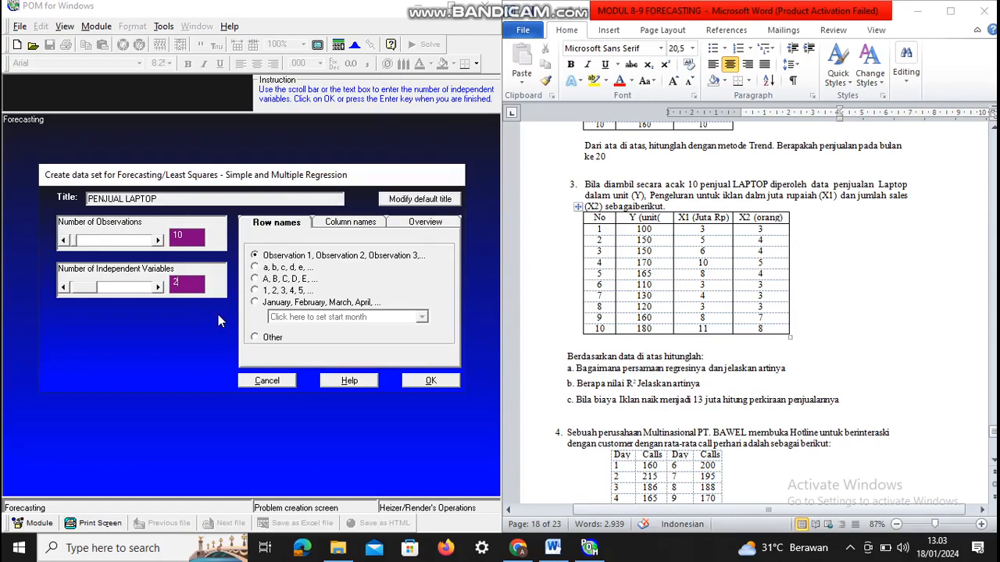
pyautogui.click(427, 380)
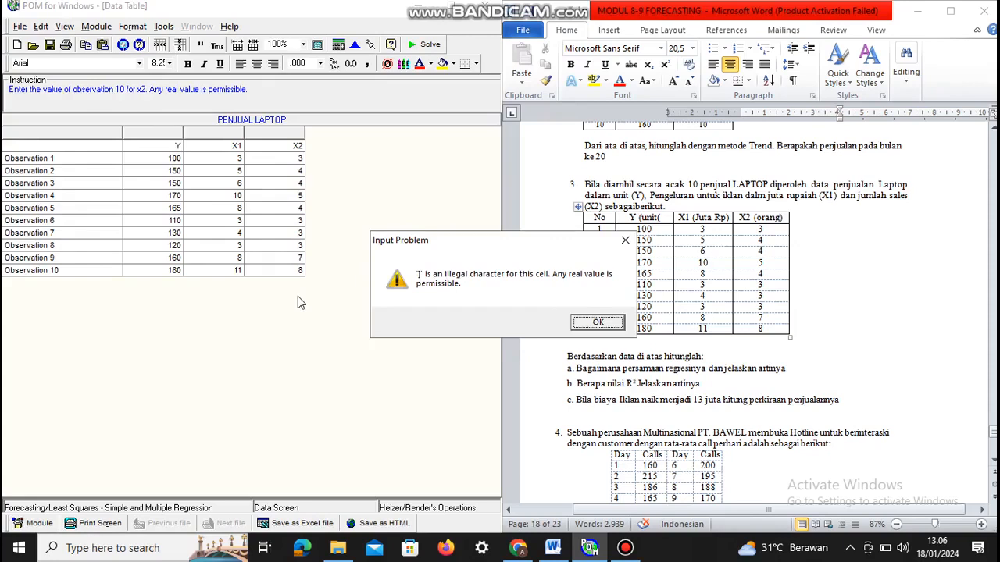
# Solve the PENJUAL LAPTOP multiple regression of Y on X1 and X2 and display the Forecasting Results summary.
pyautogui.click(594, 323)
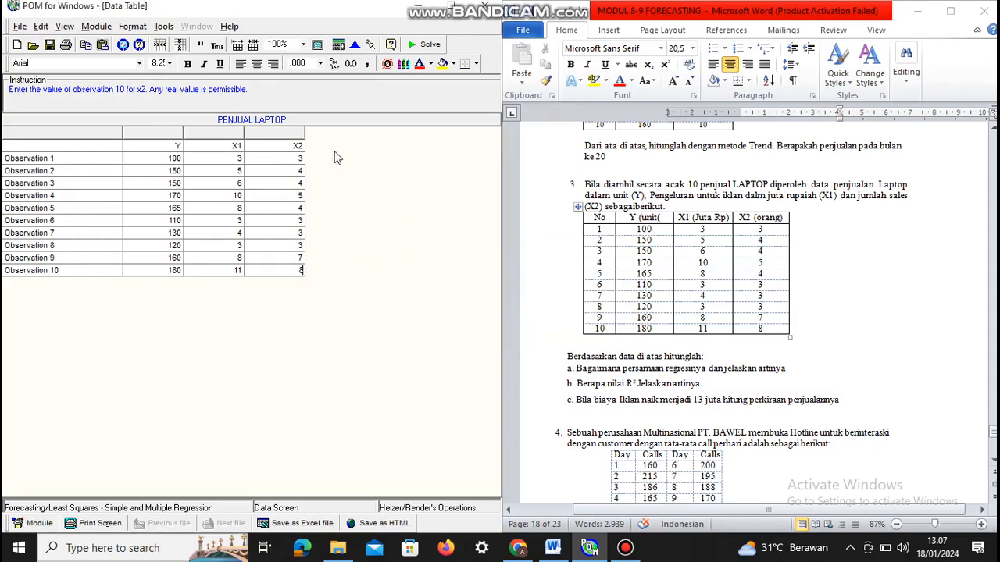
pyautogui.click(414, 46)
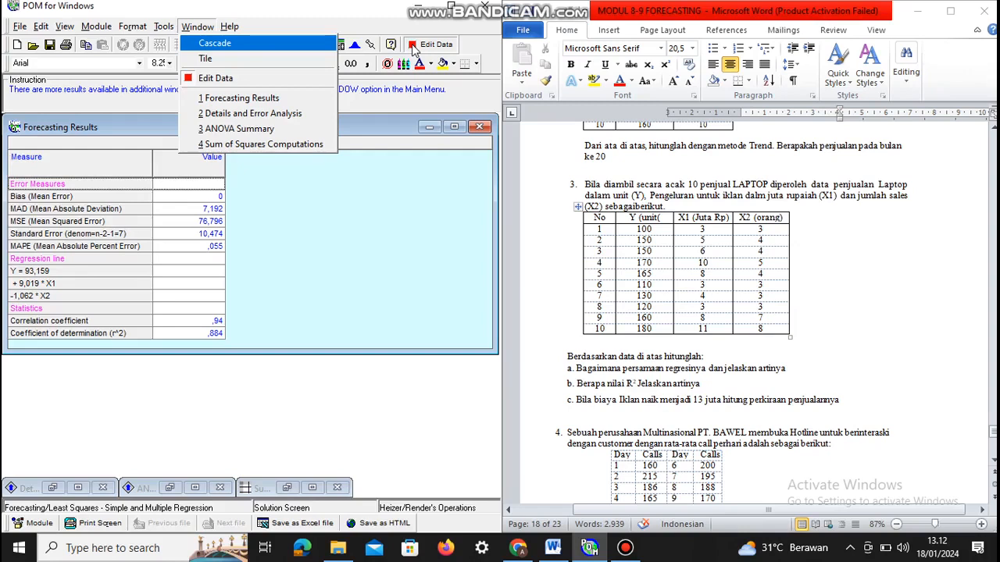
pyautogui.click(603, 240)
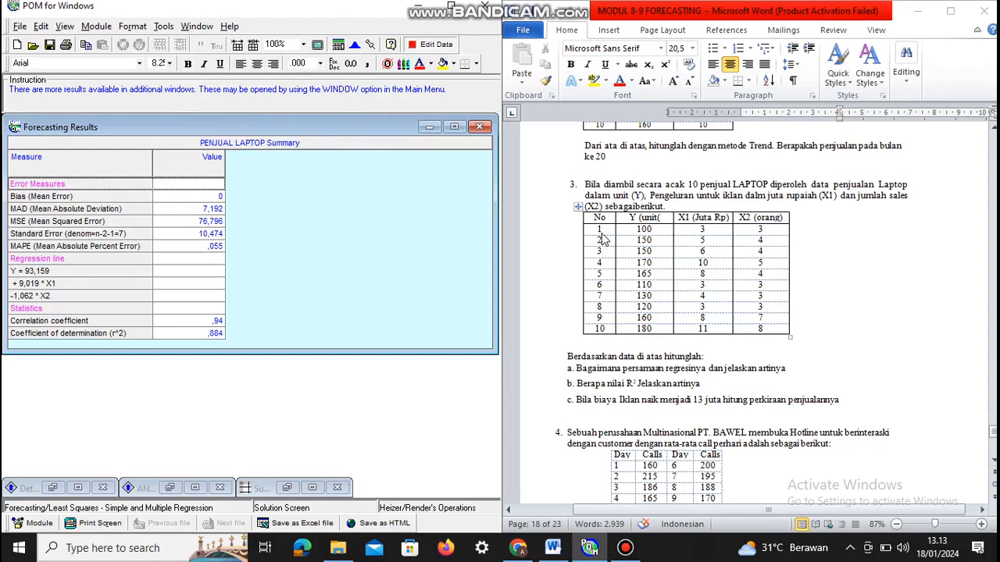
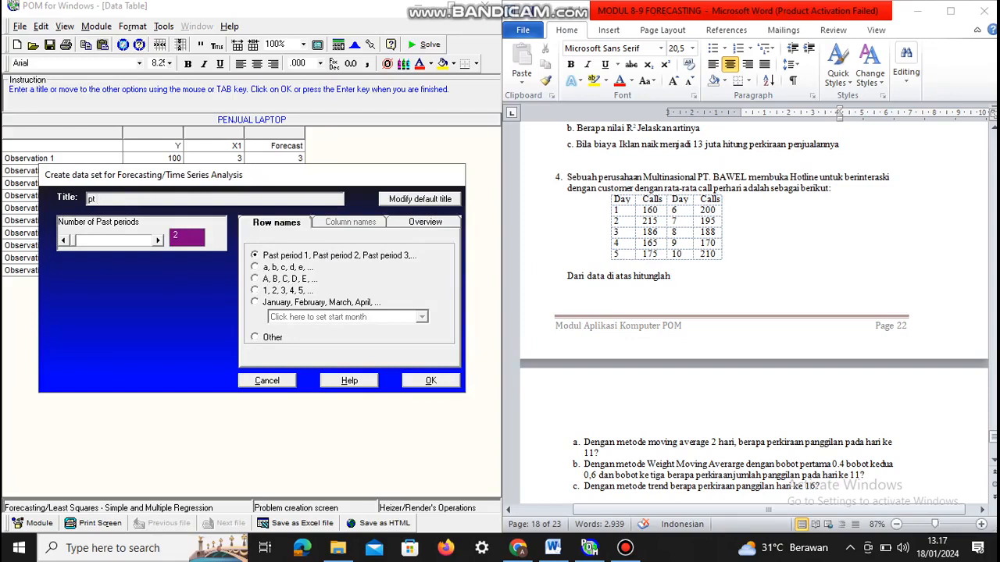
# Create the time series data set with the title pt bawel and 10 past periods.
pyautogui.write('bawel')
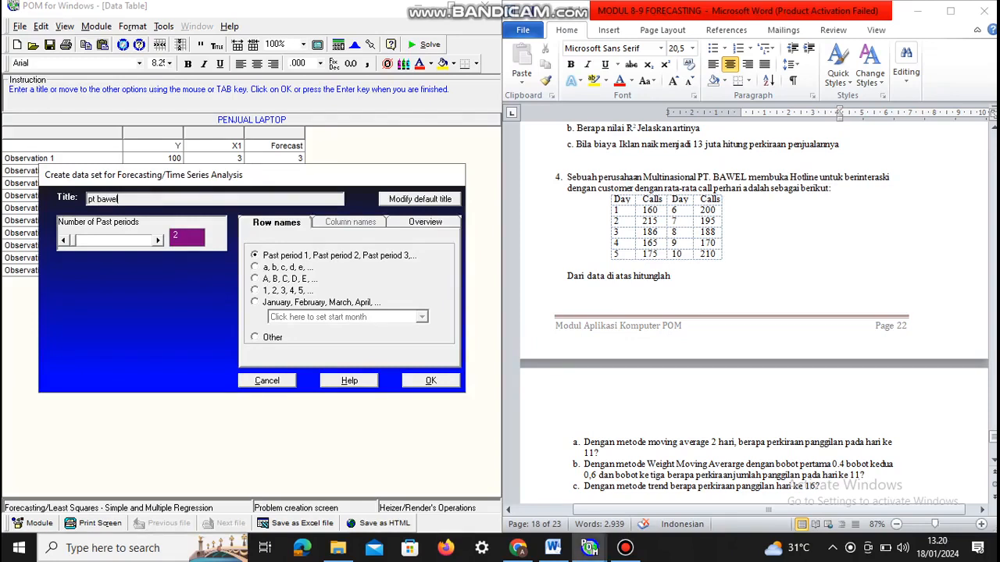
pyautogui.click(186, 235)
pyautogui.write('10')
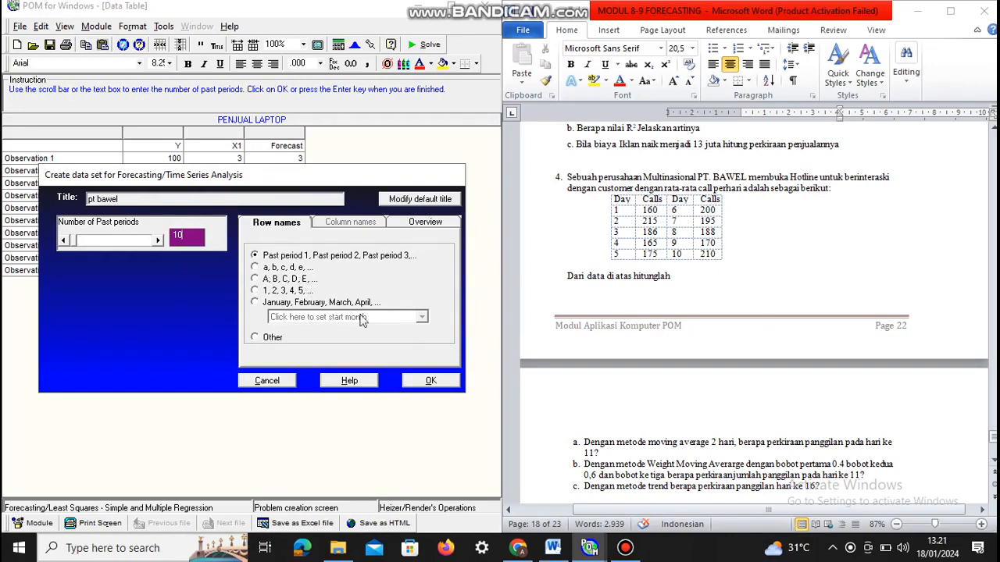
pyautogui.click(417, 385)
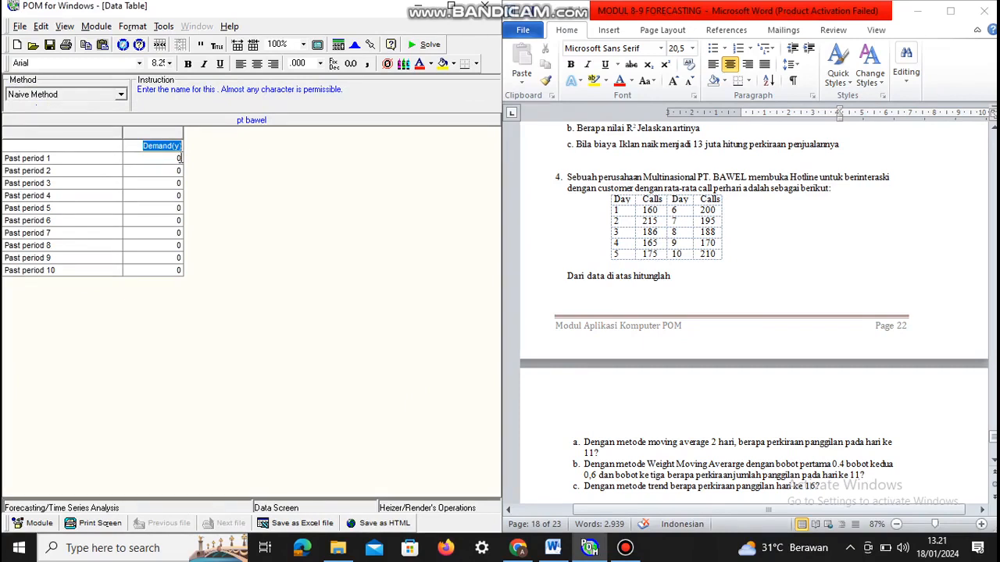
# Name the demand column calls and fill it with the ten daily call figures from exercise 4, 160 through 210.
pyautogui.write('calls')
pyautogui.click(181, 157)
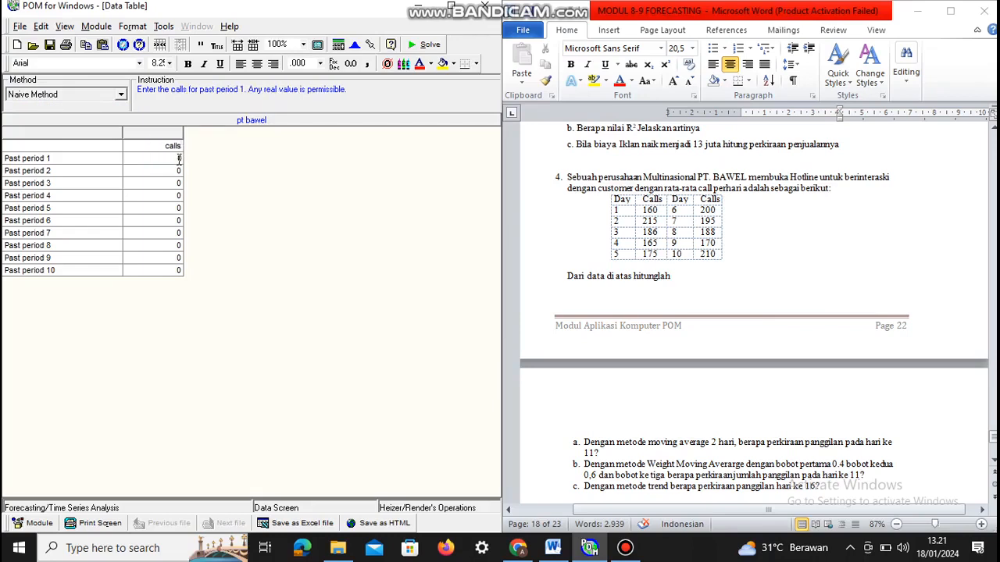
pyautogui.hotkey('ctrl', 'v')
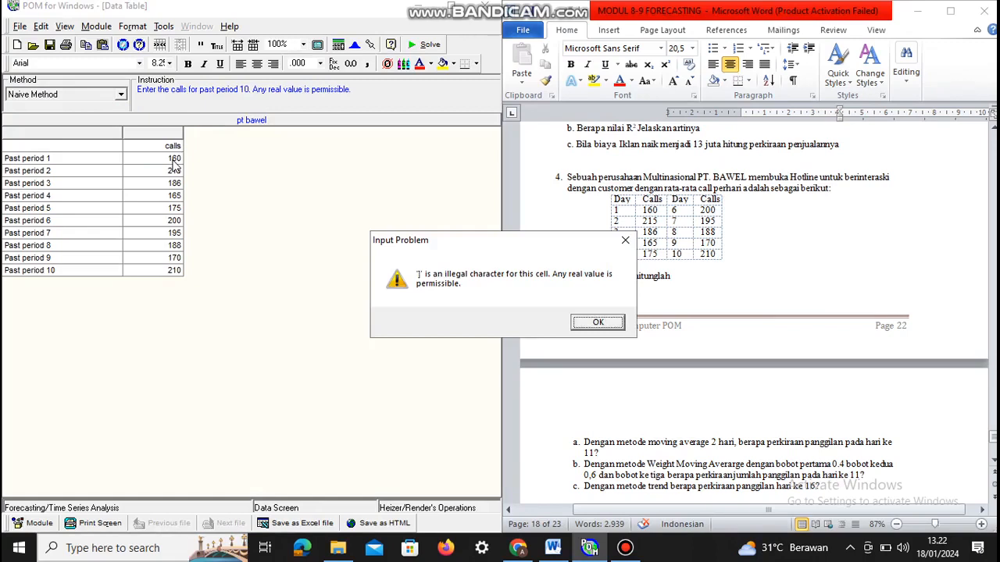
pyautogui.click(588, 324)
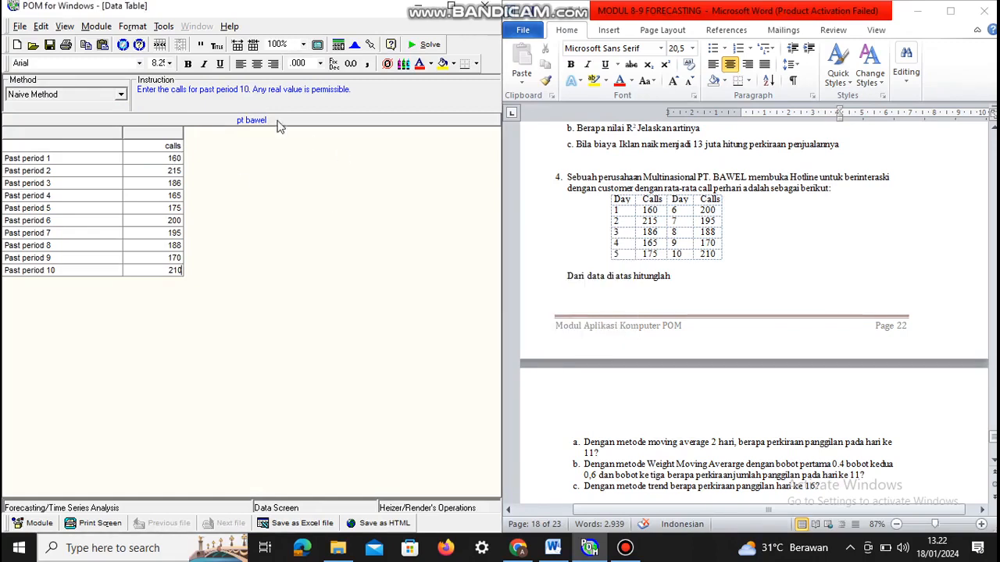
# Solve the pt bawel data with Moving Averages over 2 periods and tile the result windows.
pyautogui.click(121, 94)
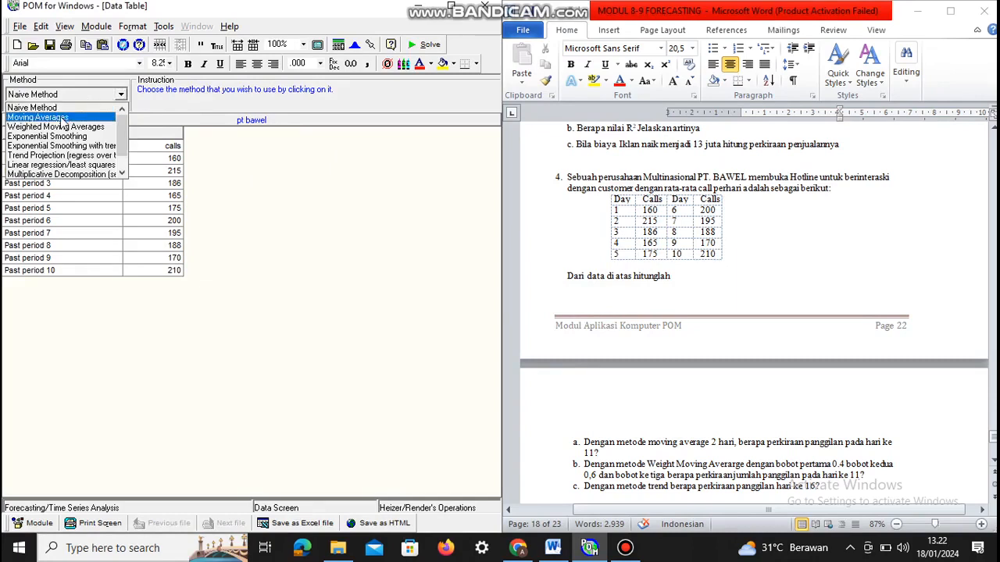
pyautogui.click(63, 118)
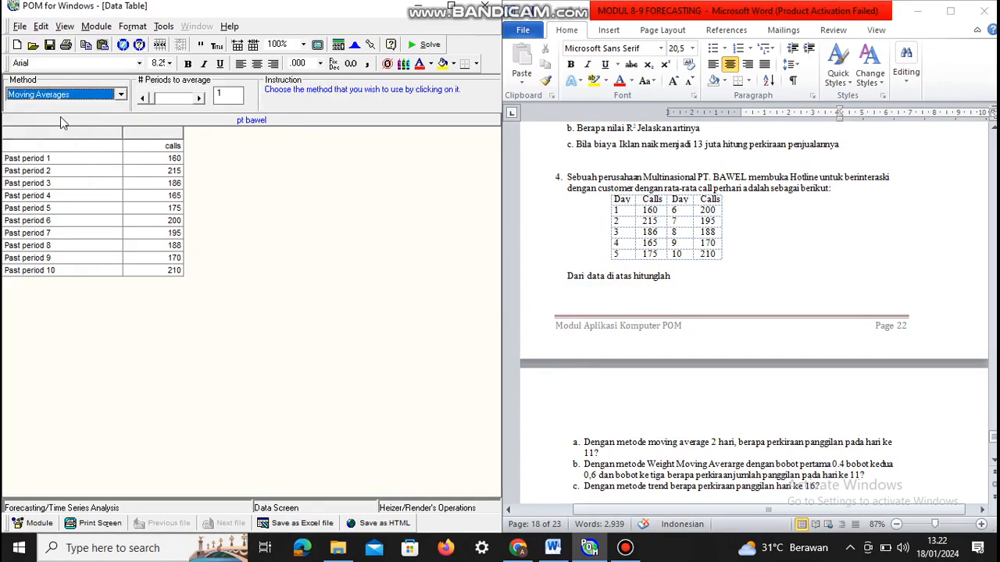
pyautogui.click(229, 94)
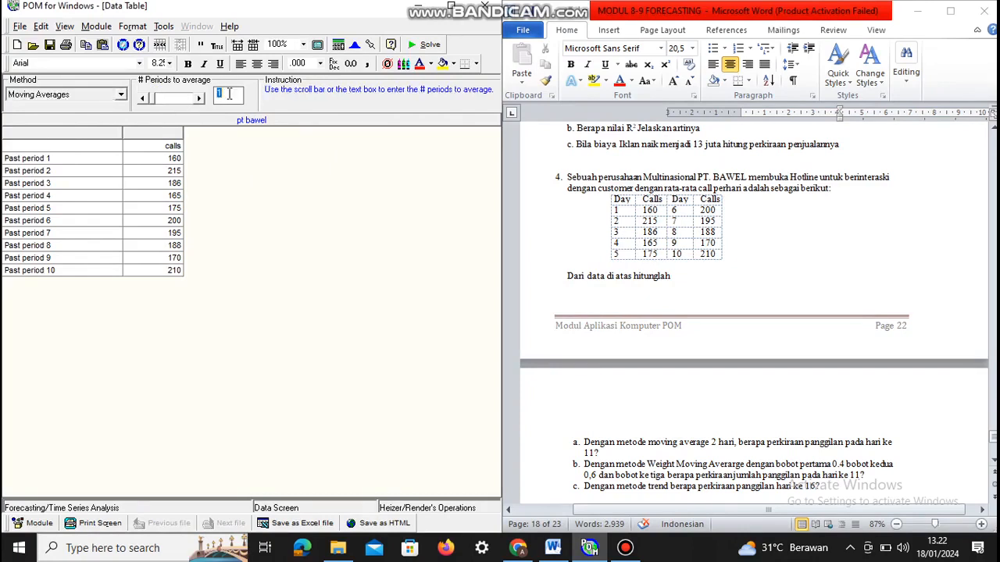
pyautogui.write('2')
pyautogui.click(422, 47)
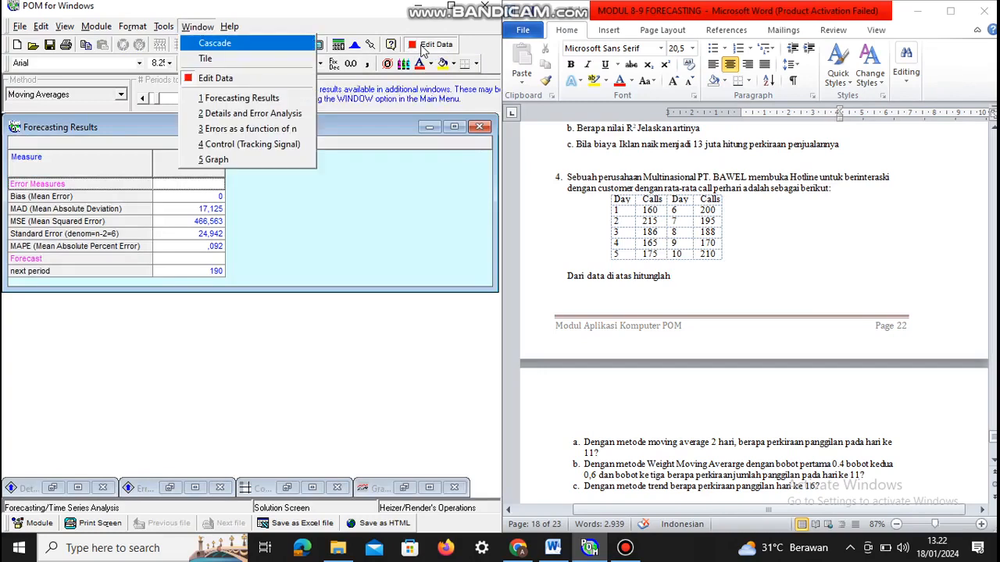
pyautogui.click(225, 60)
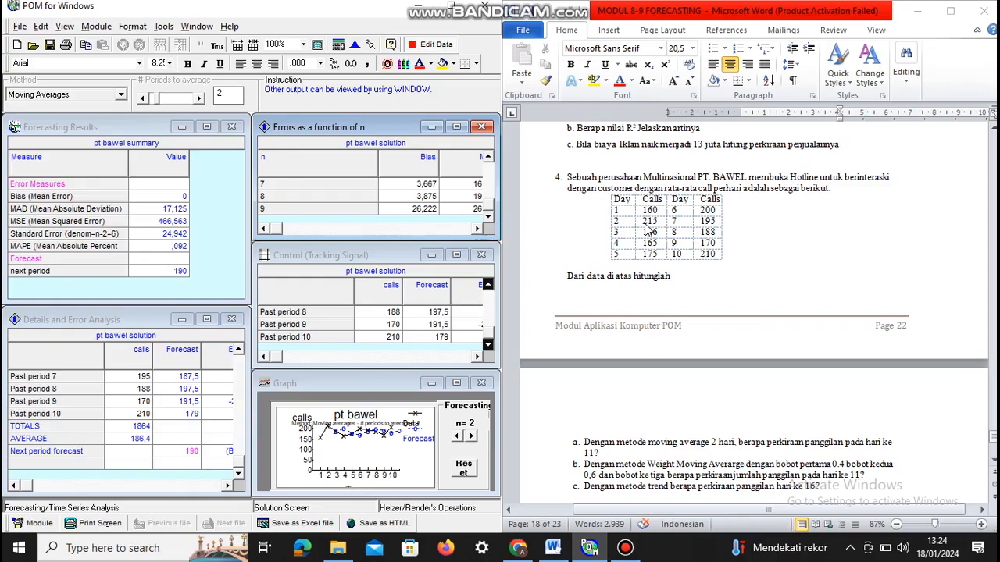
pyautogui.click(164, 272)
# Close the Errors as a function of n, Control (Tracking Signal) and Forecasting Results windows and return to the data table.
pyautogui.click(480, 128)
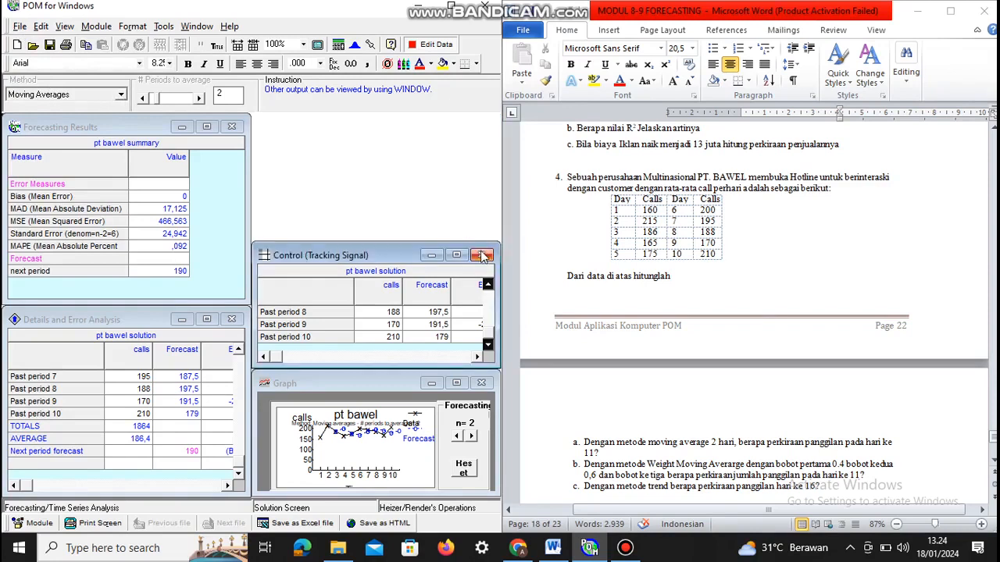
pyautogui.click(482, 255)
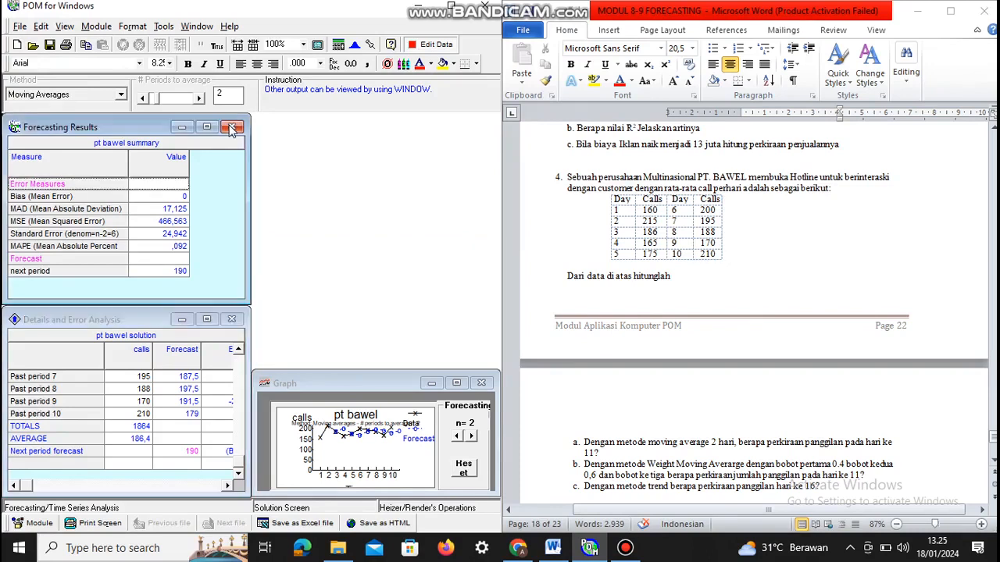
pyautogui.click(231, 128)
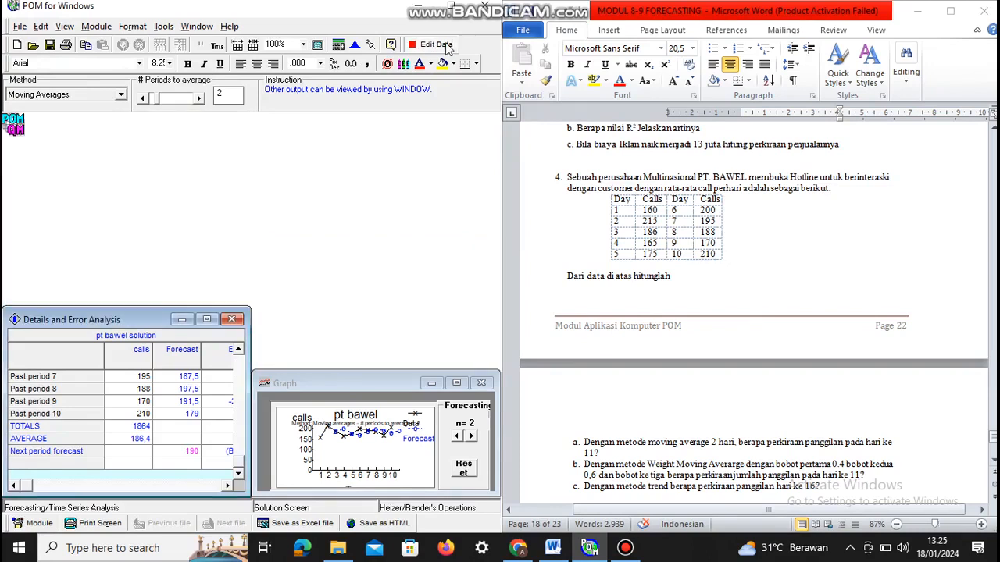
pyautogui.click(434, 45)
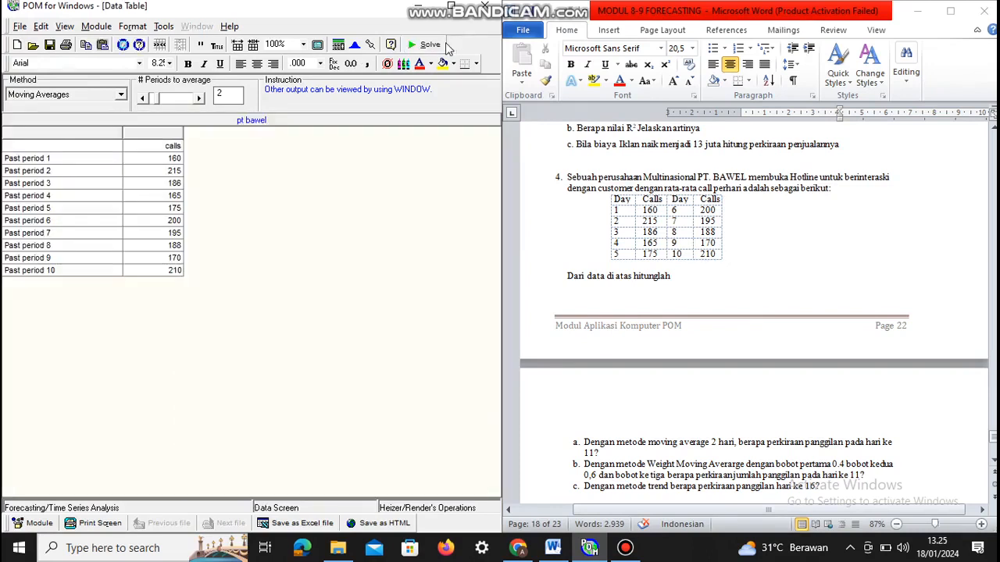
# Solve the calls with 2-period Weighted Moving Averages, weighting the most recent period 0.4 and the second most recent .6, and show the Forecasting Results.
pyautogui.click(121, 95)
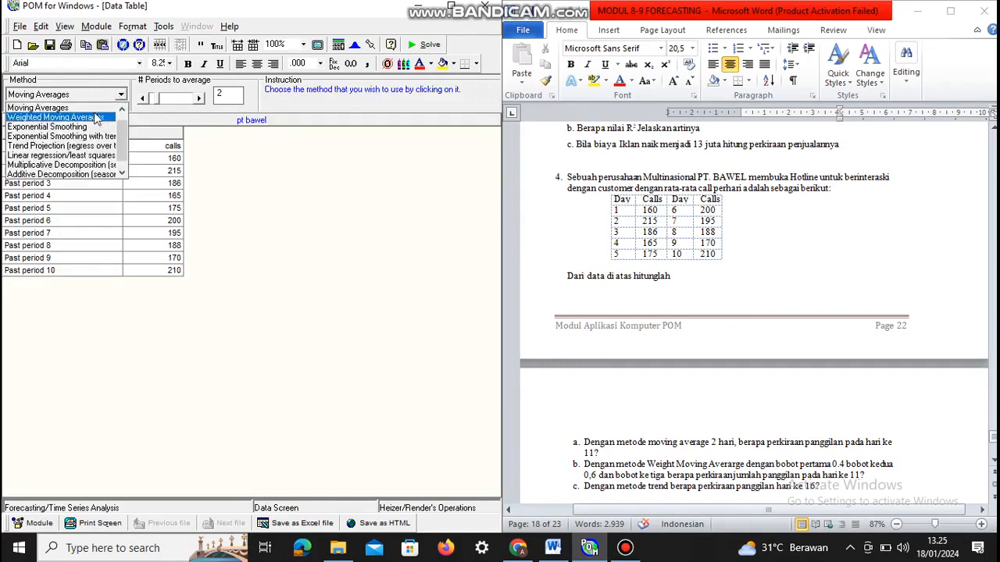
pyautogui.click(93, 114)
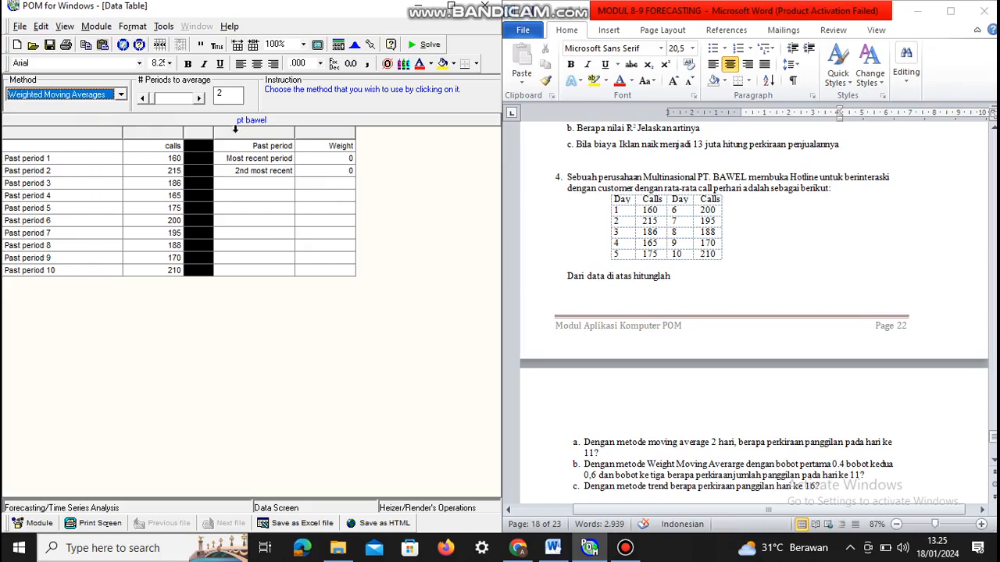
pyautogui.click(351, 158)
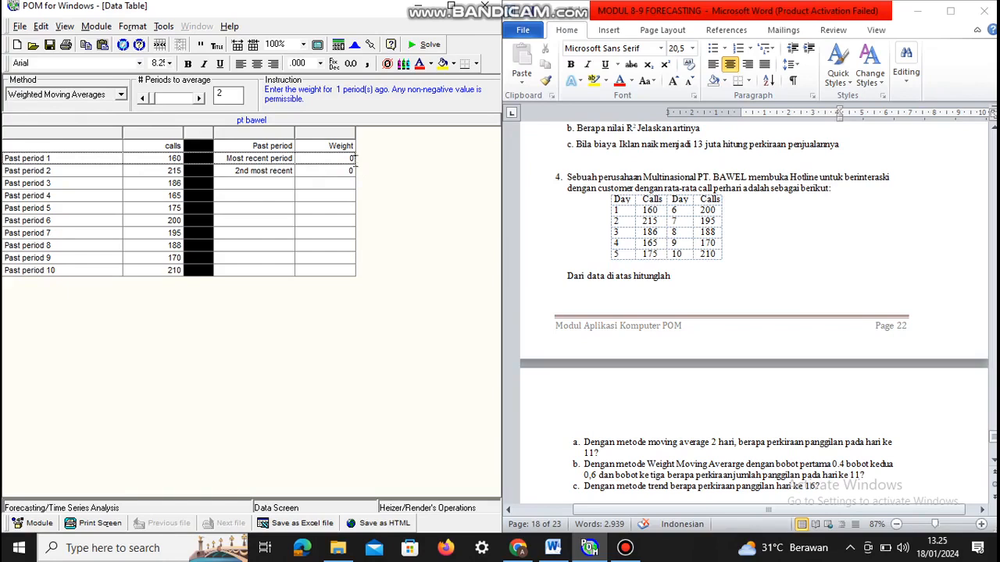
pyautogui.click(352, 170)
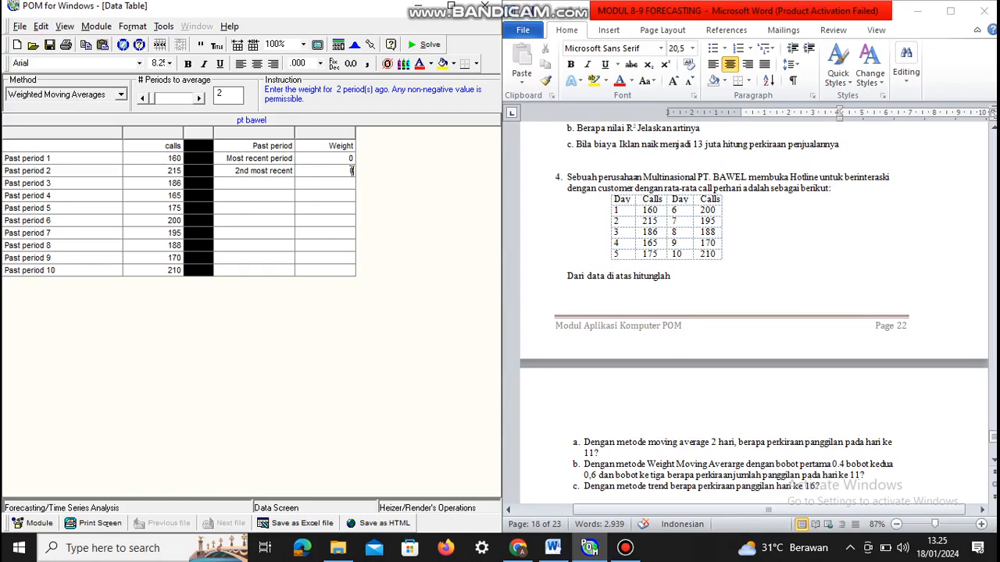
pyautogui.write('.6')
pyautogui.click(353, 157)
pyautogui.write('0.4')
pyautogui.click(381, 191)
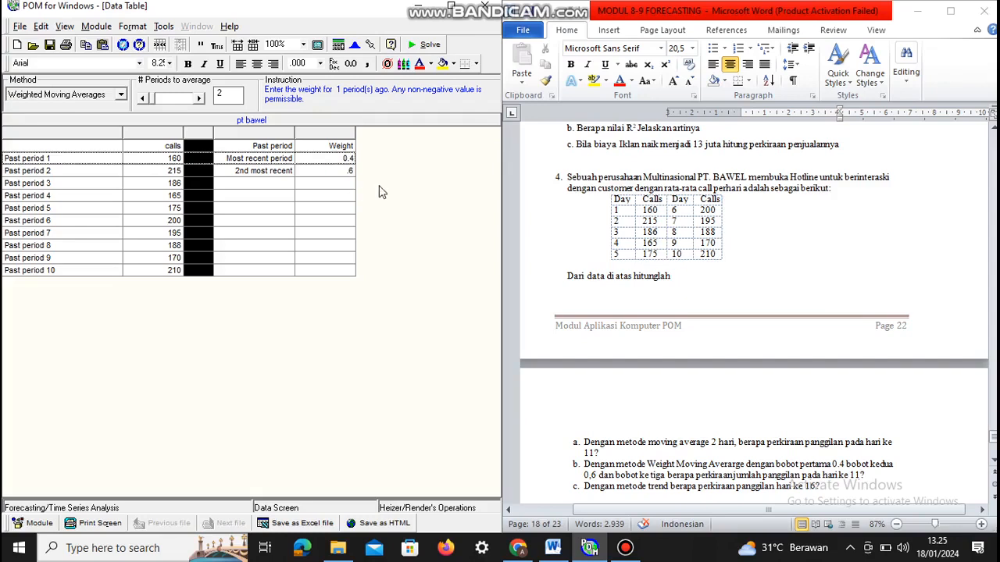
pyautogui.click(428, 48)
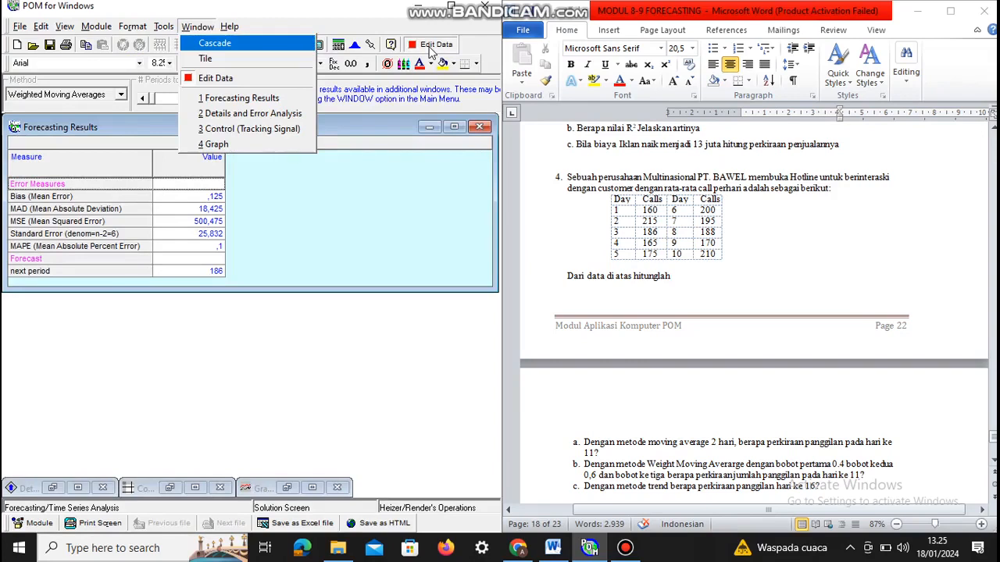
pyautogui.click(372, 167)
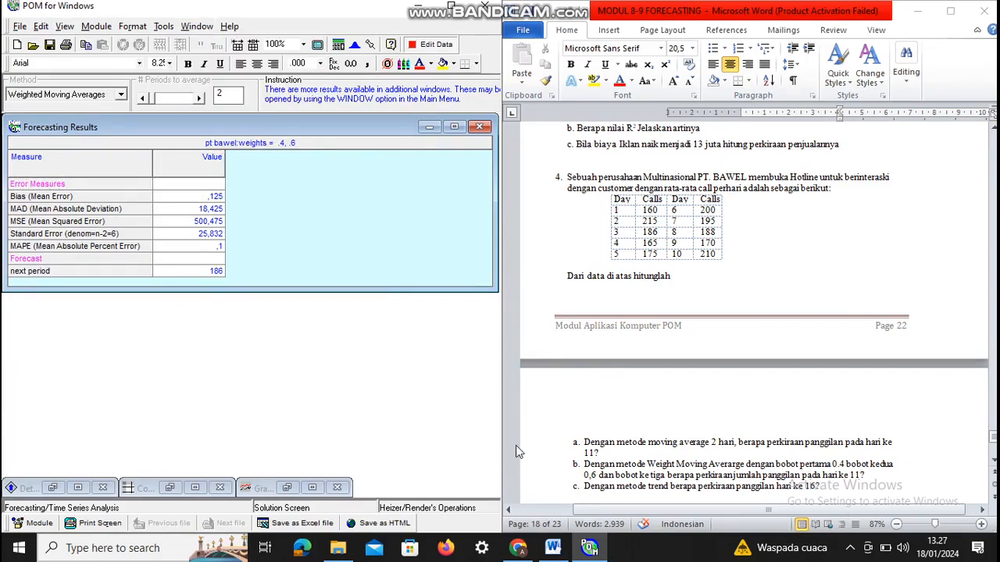
# Return to the pt bawel data and solve it with Trend Projection (regress over time).
pyautogui.click(432, 45)
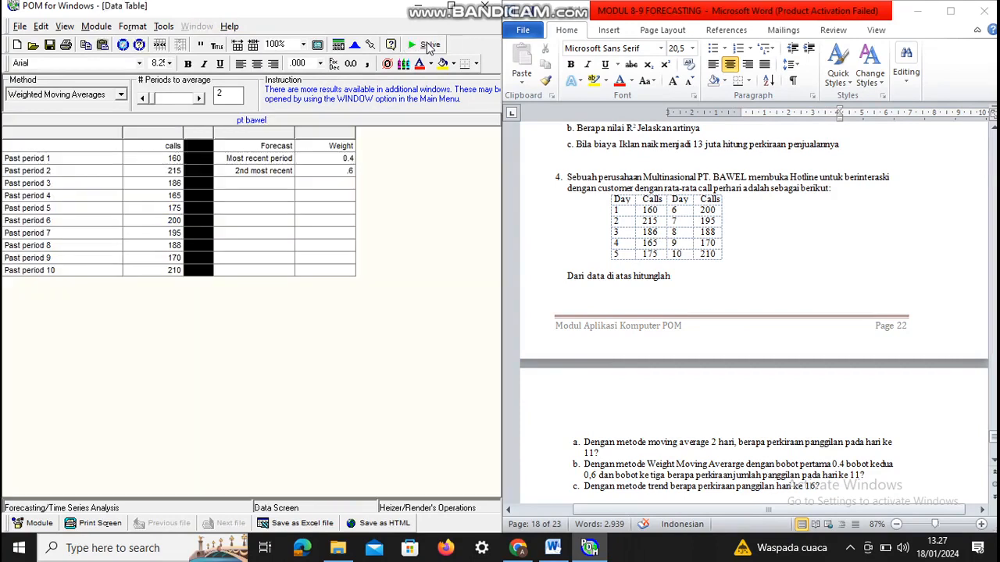
pyautogui.click(122, 94)
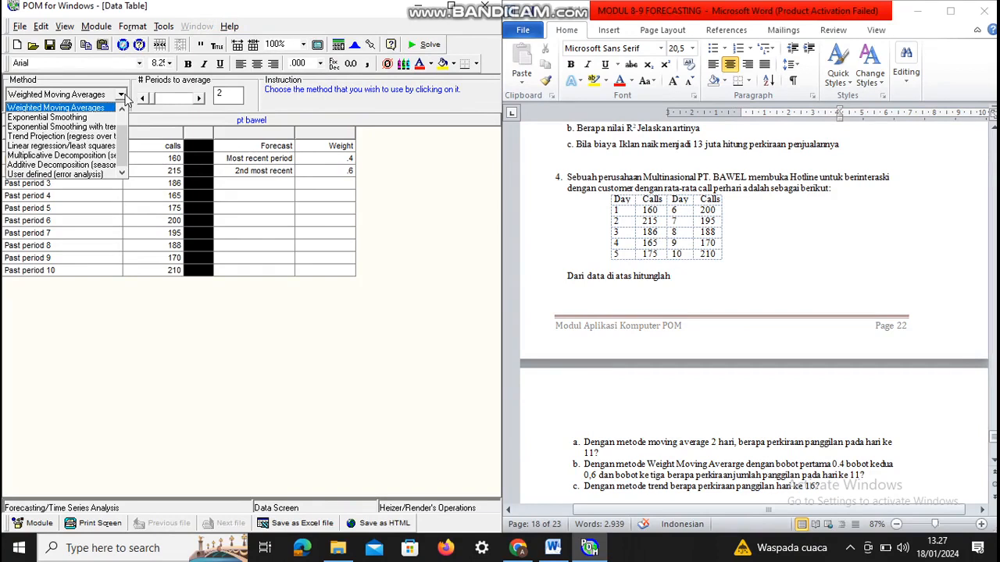
pyautogui.click(70, 136)
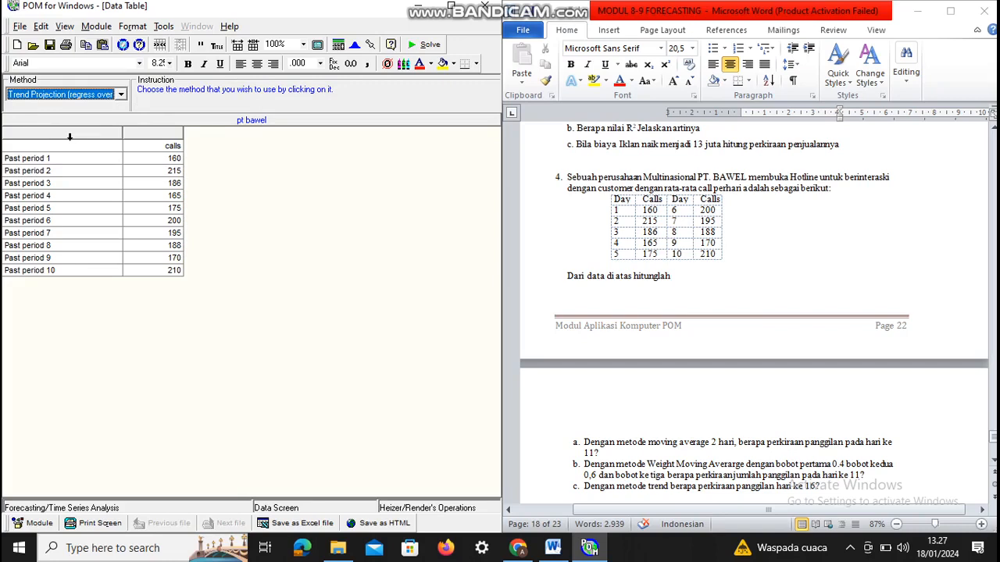
pyautogui.click(426, 46)
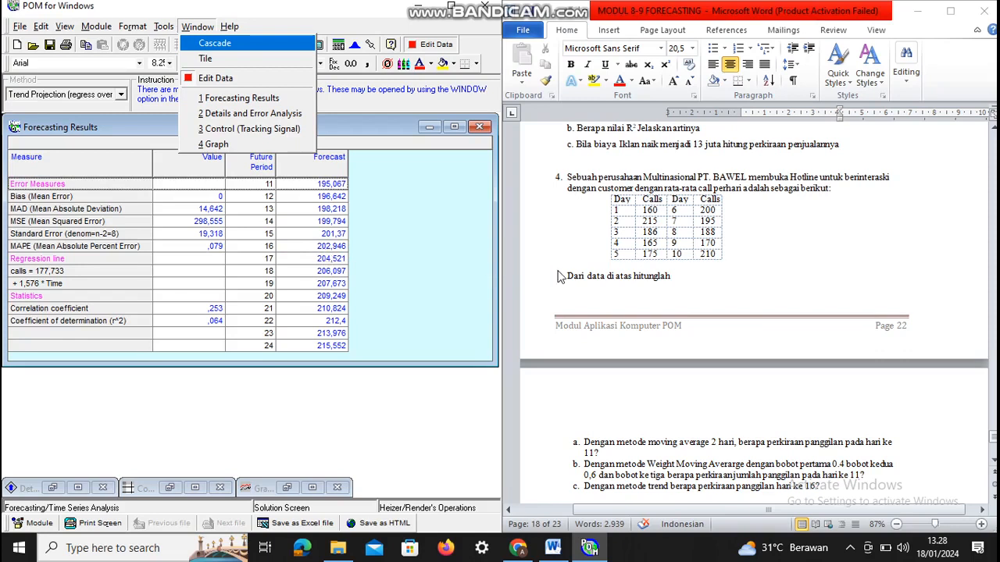
# Start a new Least Squares - Simple and Multiple Regression data set for the car dealer data in exercise 5.
pyautogui.scroll(-5, 715, 342)
pyautogui.scroll(-5, 716, 342)
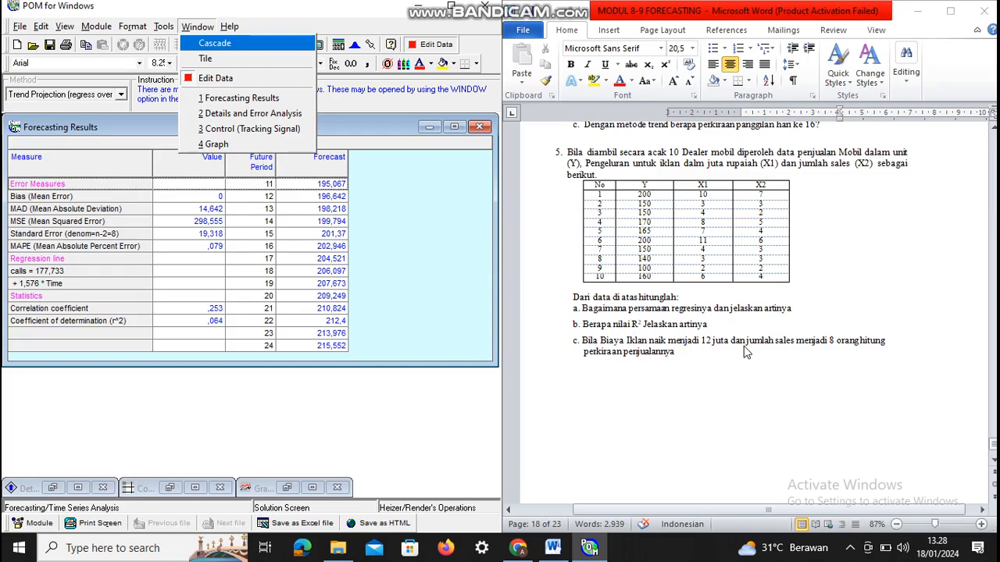
pyautogui.click(19, 27)
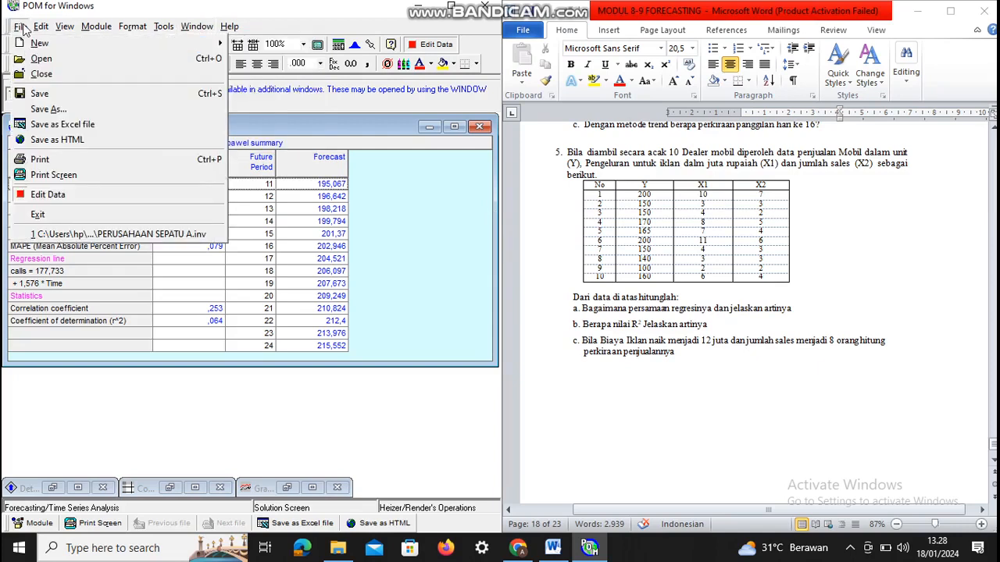
pyautogui.moveTo(34, 45)
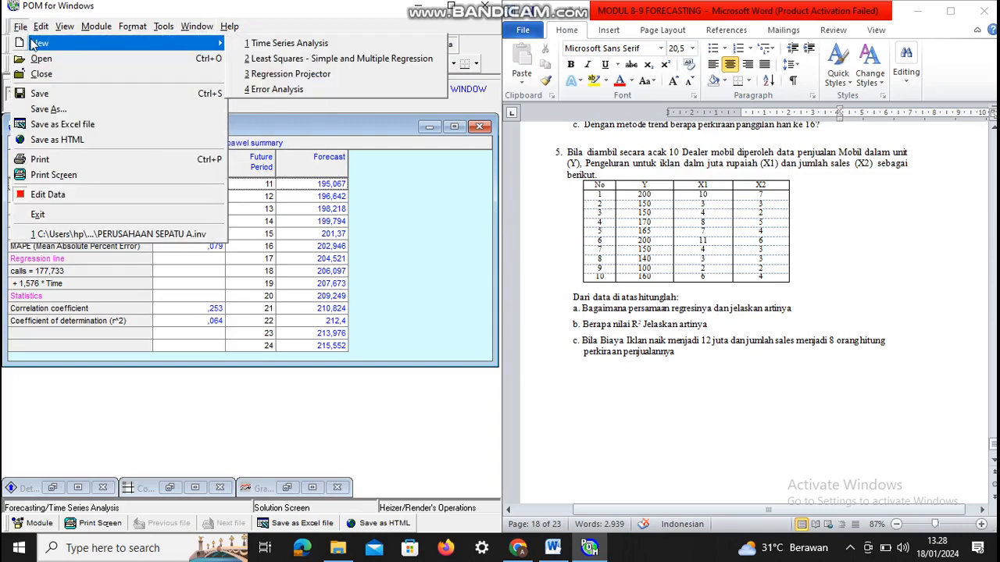
pyautogui.click(297, 63)
pyautogui.click(493, 327)
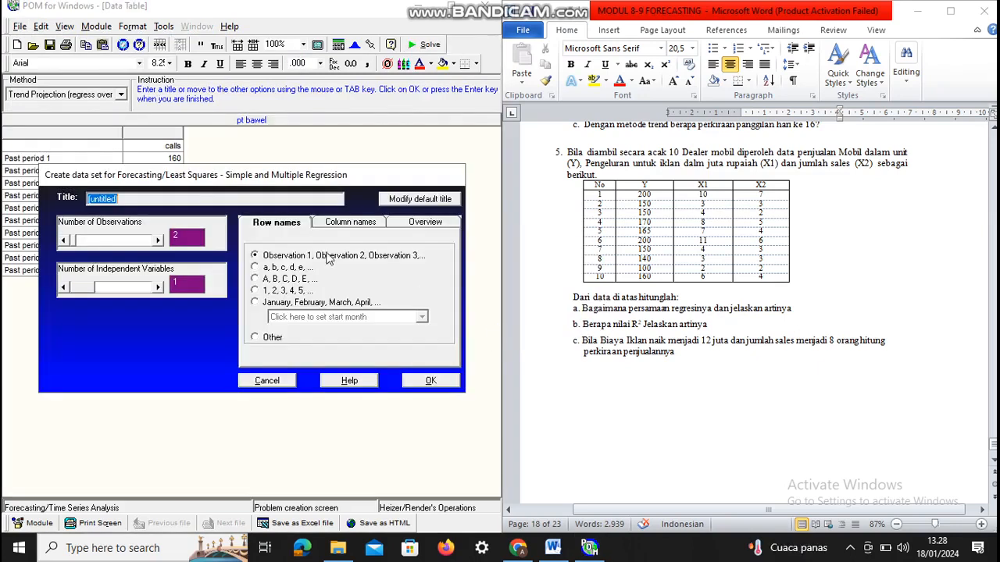
# Create the regression data set titled dealer mobil with 10 observations, 2 independent variables and rows named 1, 2, 3, 4, 5.
pyautogui.press('BackSpace')
pyautogui.write('dealer mobil')
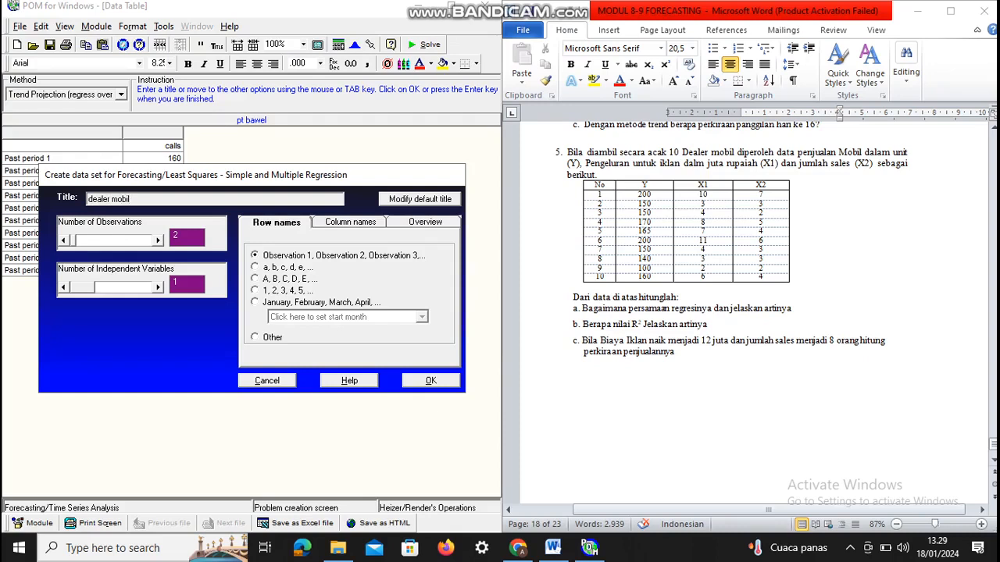
pyautogui.click(189, 236)
pyautogui.write('10')
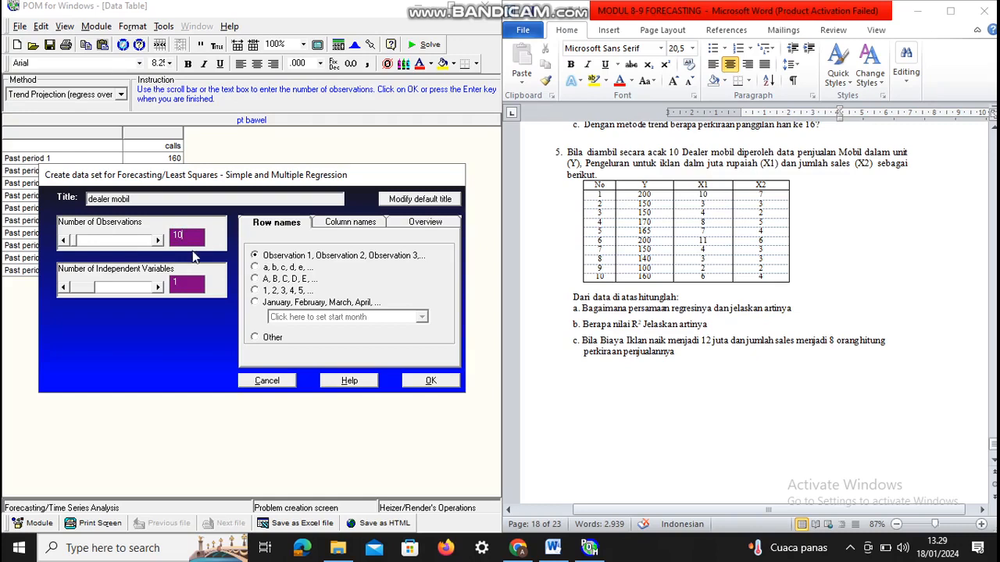
pyautogui.click(193, 279)
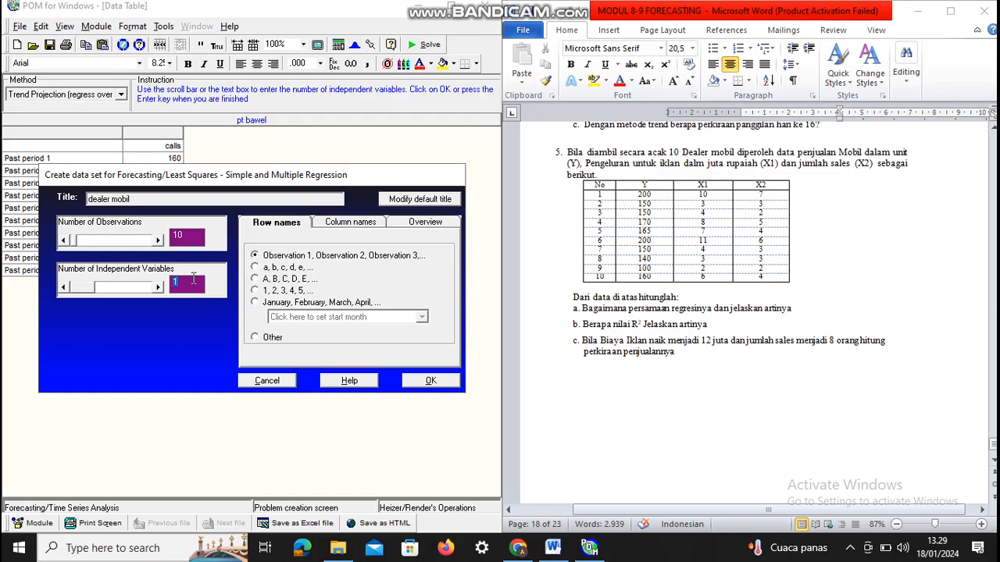
pyautogui.write('2')
pyautogui.click(257, 290)
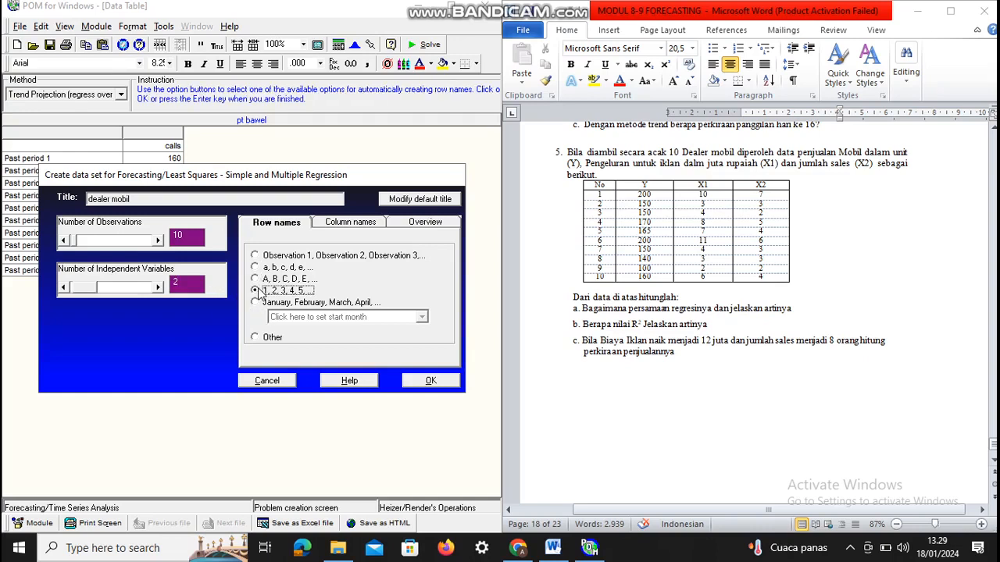
pyautogui.click(415, 385)
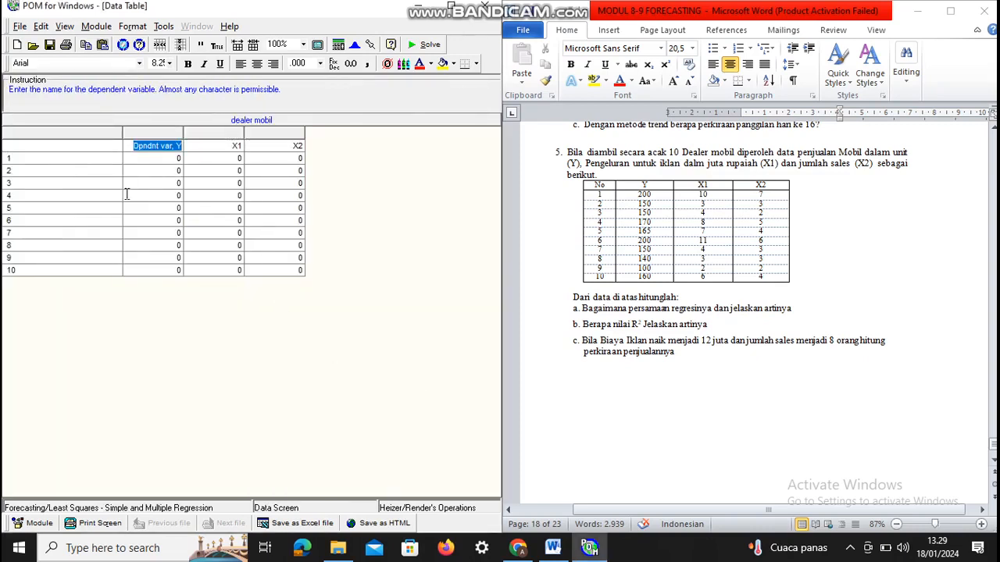
# Fill the dealer mobil table with the Y, X1 and X2 values of all 10 dealers from exercise 5.
pyautogui.click(157, 161)
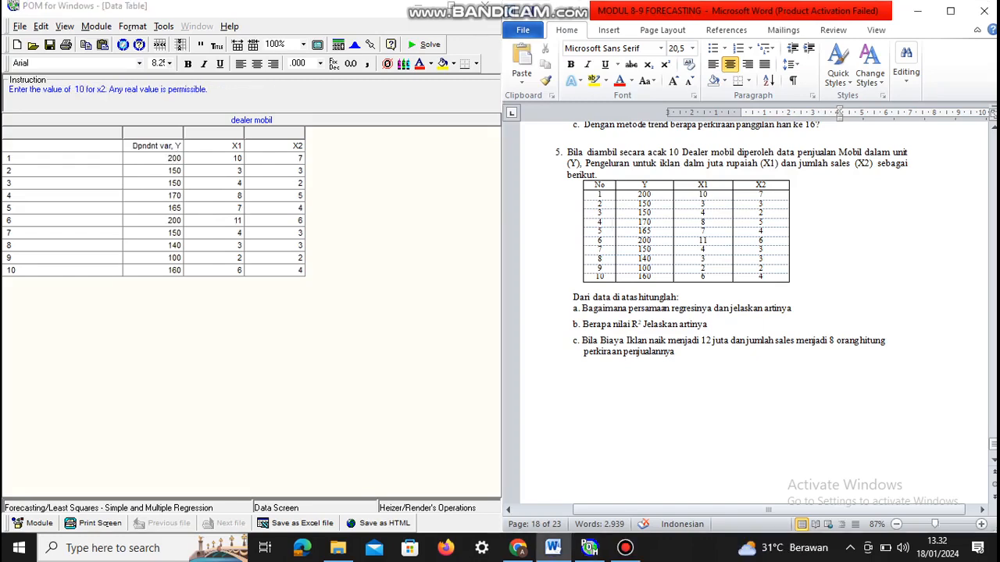
# Delete the stray bracket before the title MODUL FORECASTING in the Word document and return to exercise 5.
pyautogui.hotkey('ctrl', 'Home')
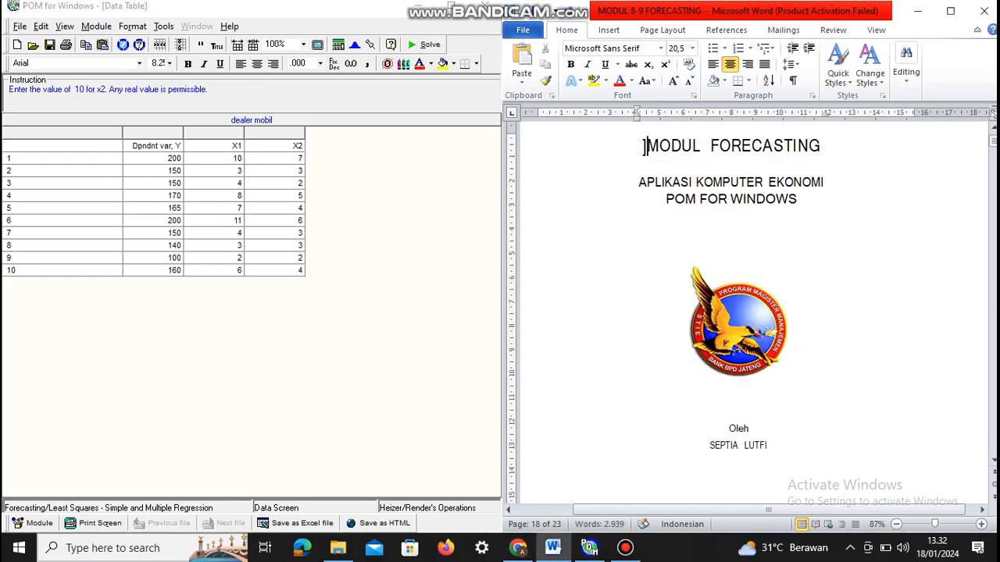
pyautogui.press('BackSpace')
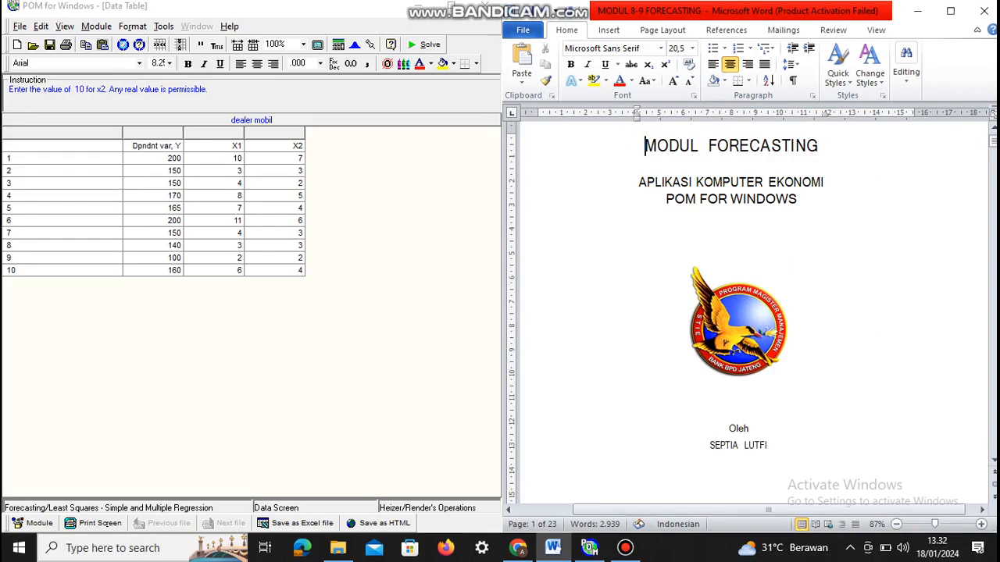
pyautogui.moveTo(839, 303); pyautogui.dragTo(873, 190)
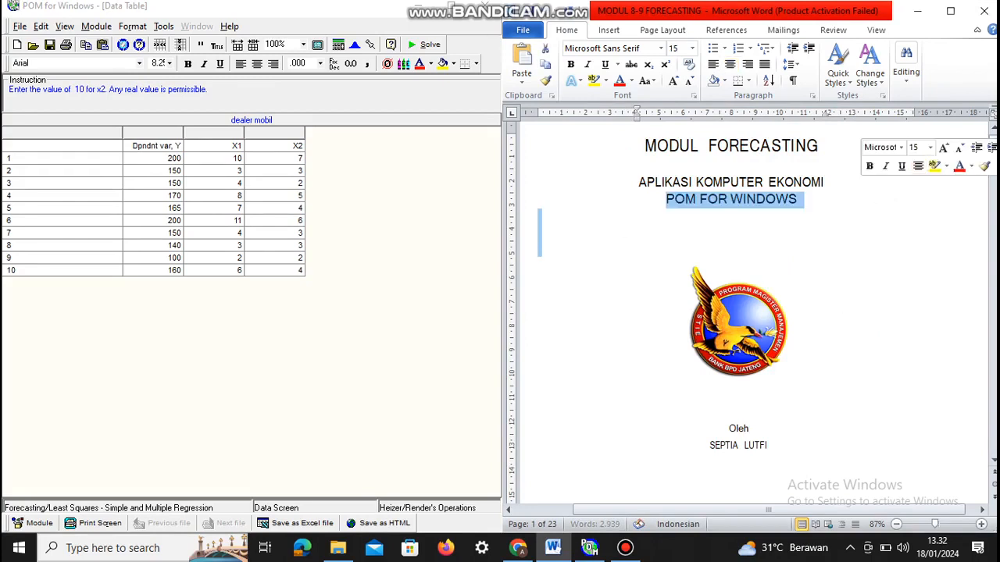
pyautogui.moveTo(992, 141); pyautogui.dragTo(988, 531)
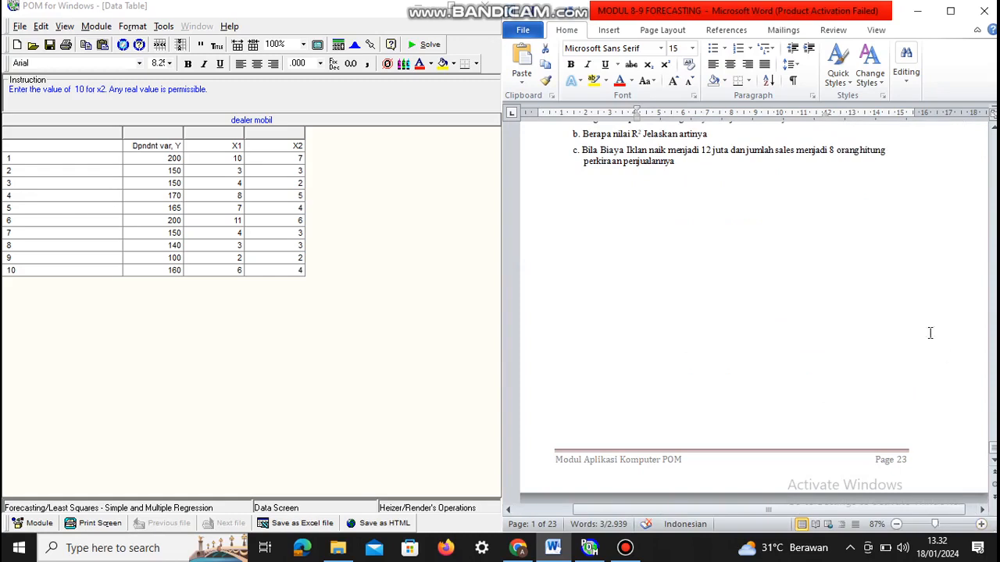
pyautogui.scroll(5, 930, 333)
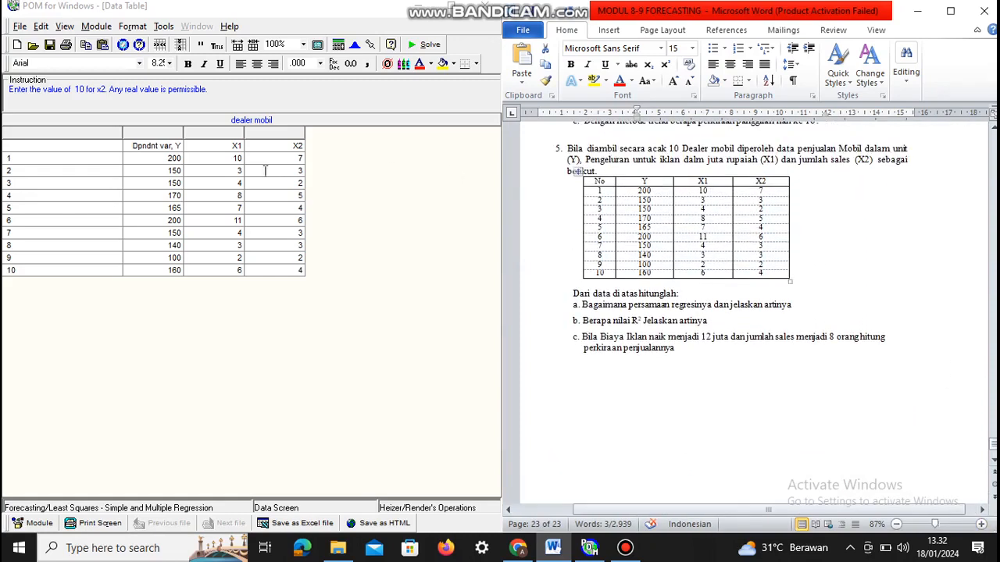
# Solve the dealer mobil multiple regression in POM for Windows and show the Forecasting Results.
pyautogui.click(428, 46)
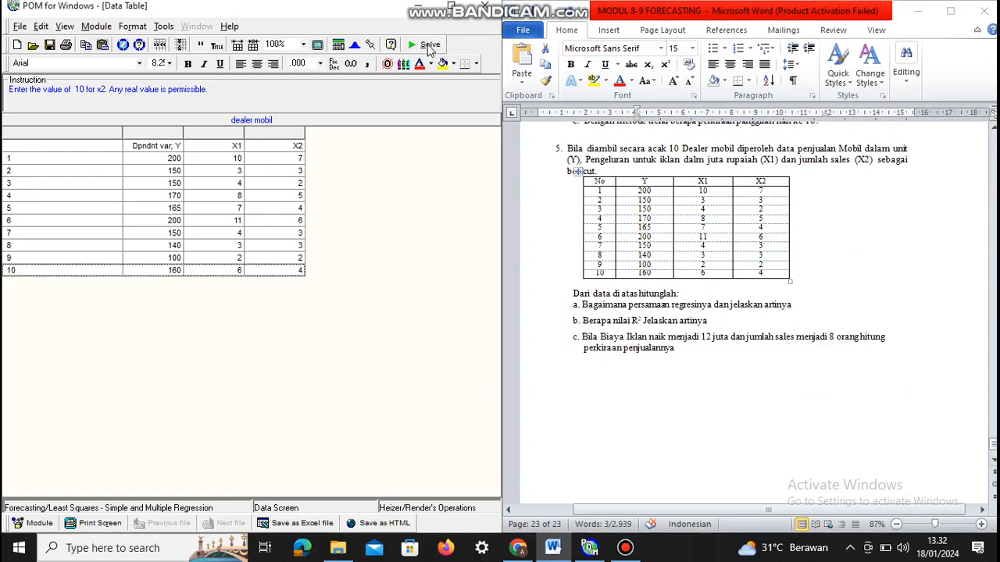
pyautogui.click(428, 45)
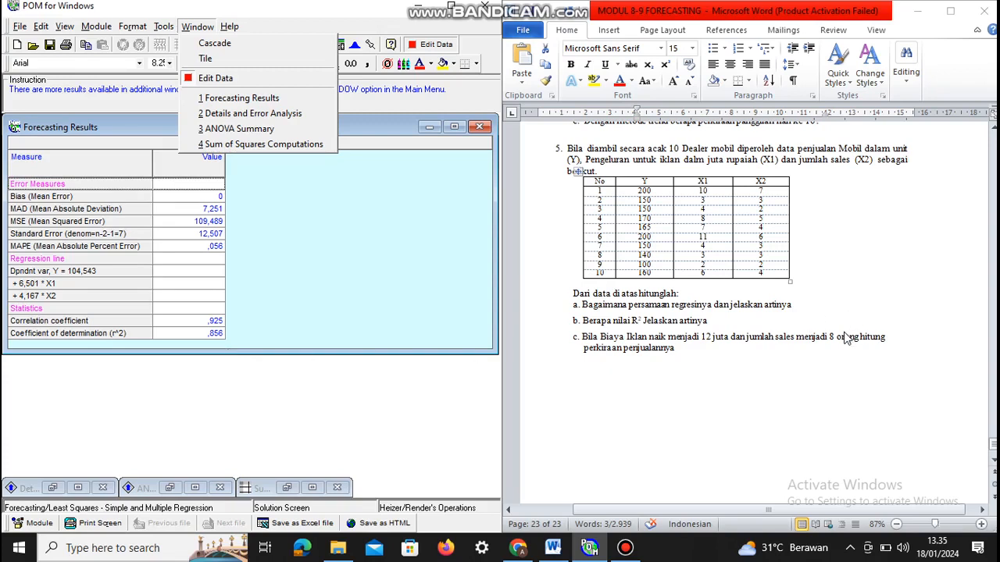
# Remove the stray bracket and its line below APLIKASI KOMPUTER EKONOMI in the Word document, and return to exercise 5.
pyautogui.click(708, 344)
pyautogui.write(']')
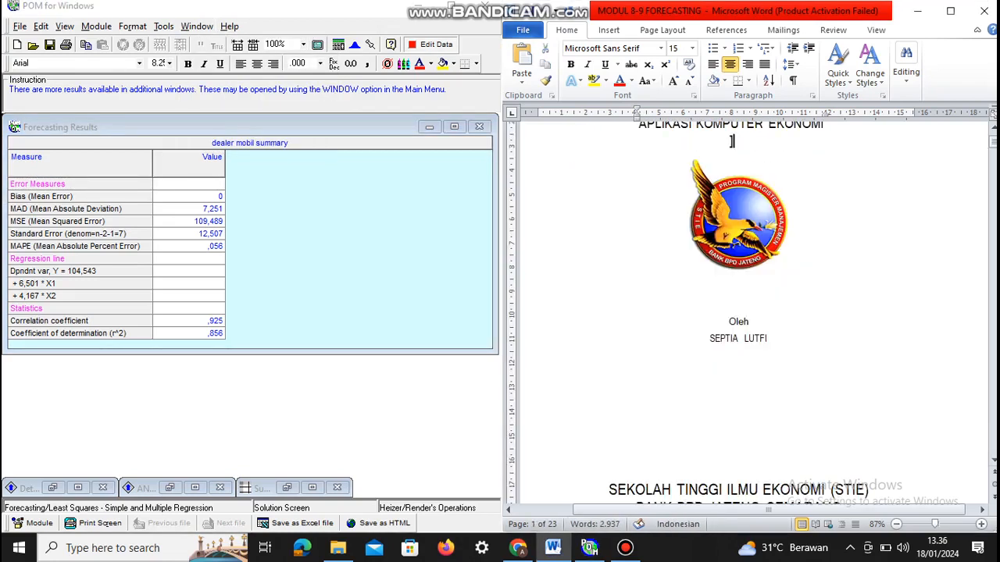
pyautogui.press('BackSpace')
pyautogui.press('BackSpace')
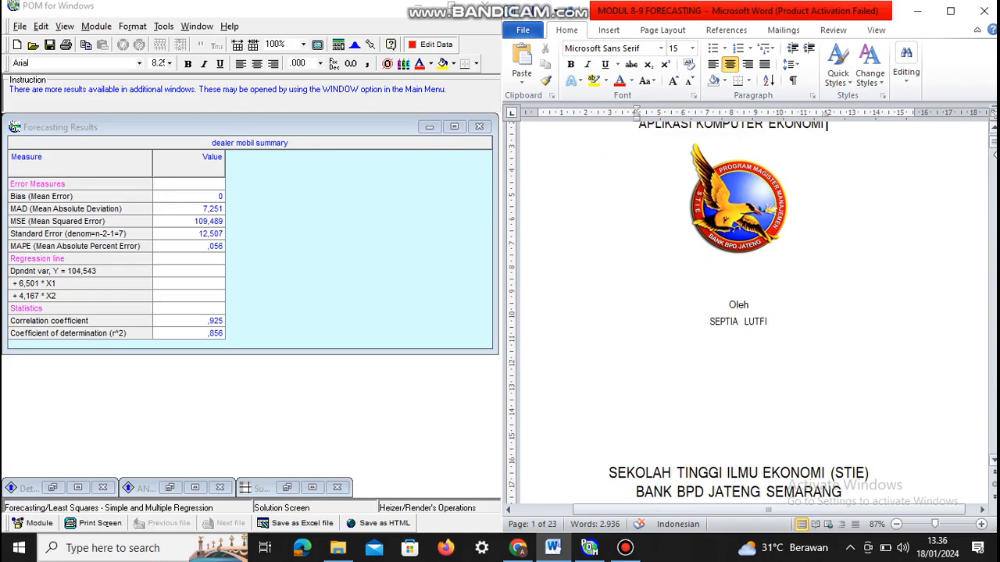
pyautogui.moveTo(992, 134); pyautogui.dragTo(992, 452)
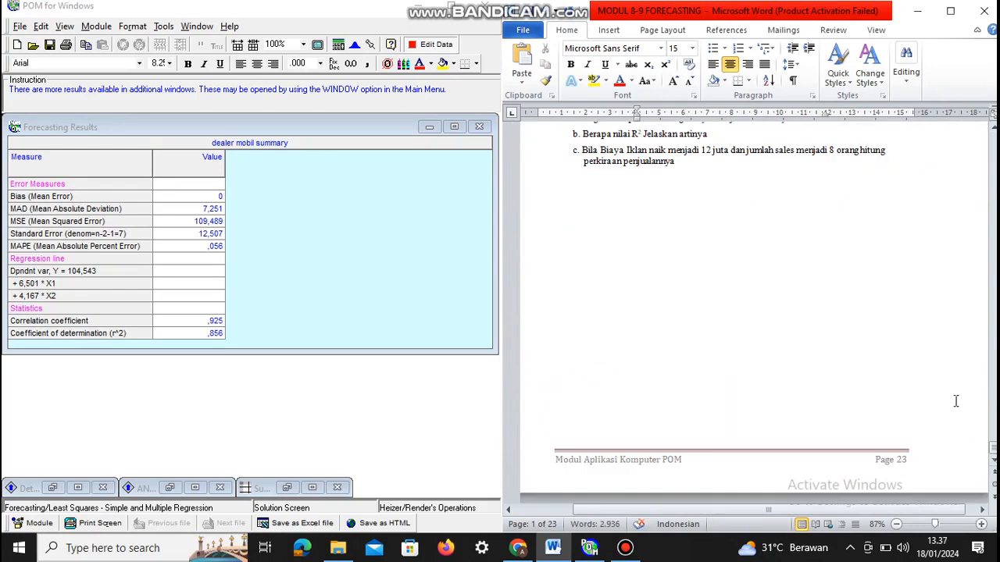
pyautogui.scroll(5, 955, 400)
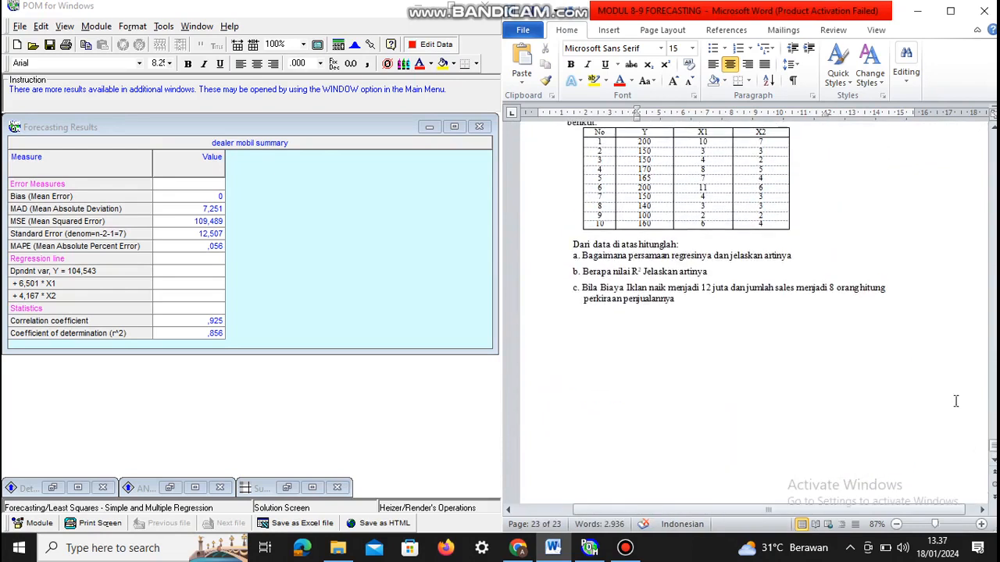
pyautogui.scroll(2, 955, 401)
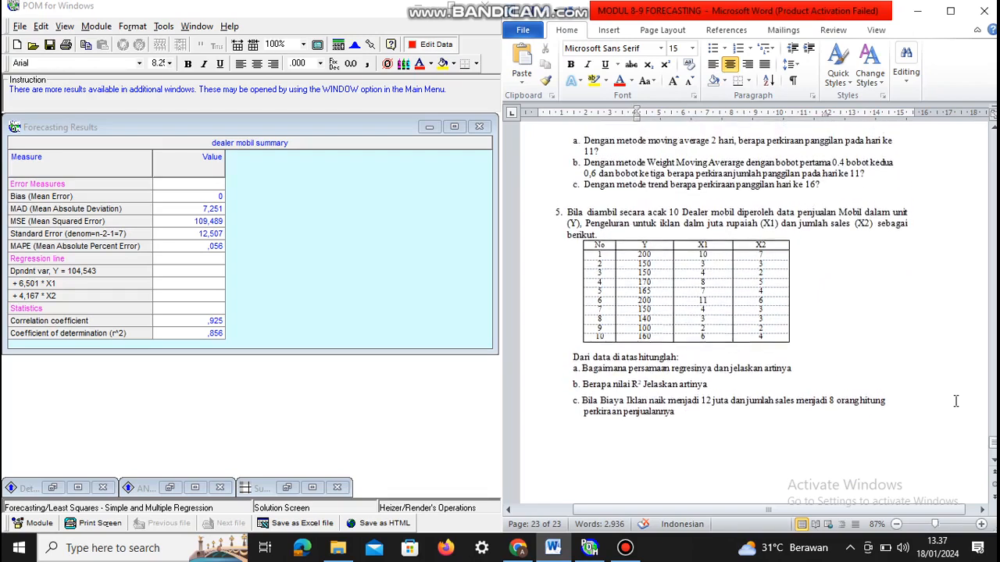